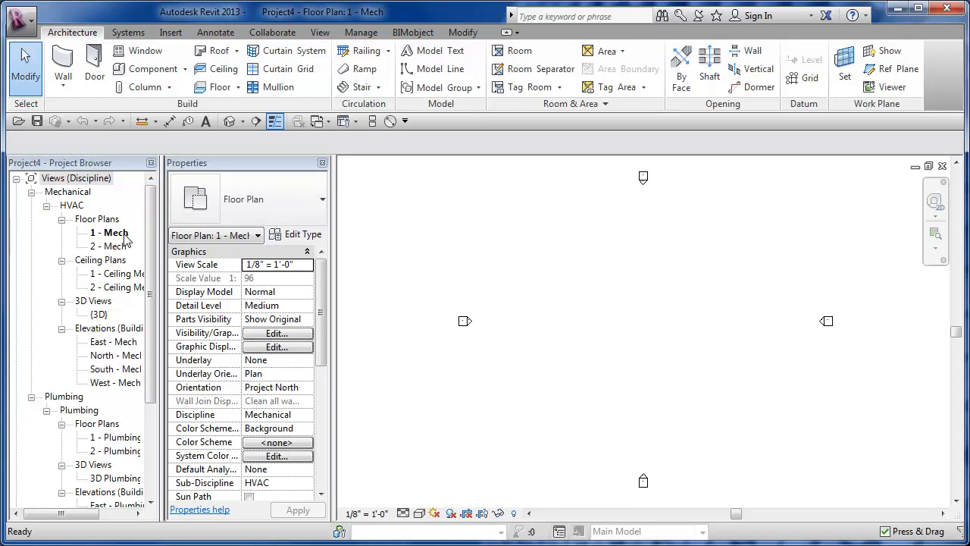
Open the 1 - Plumbing floor plan and close all hidden view windows
click(46, 205)
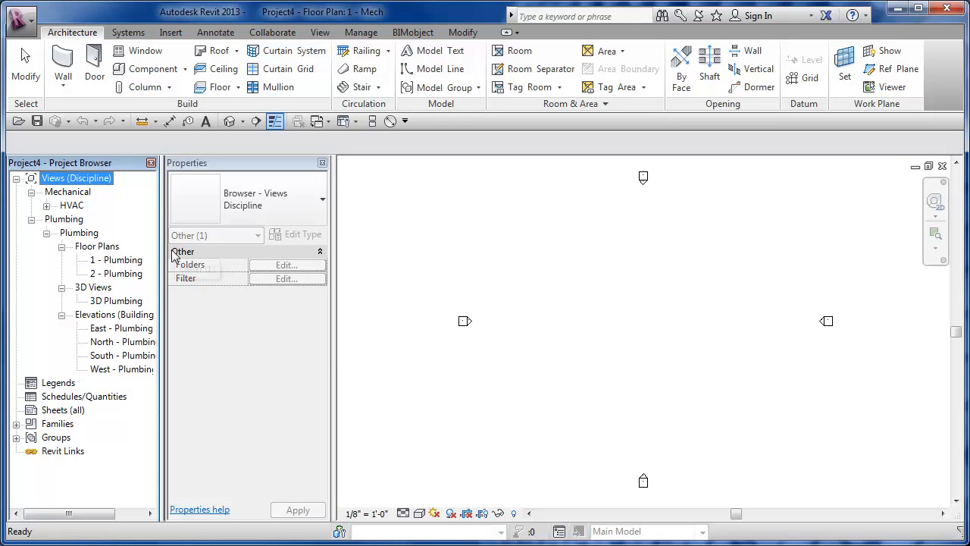
double_click(111, 262)
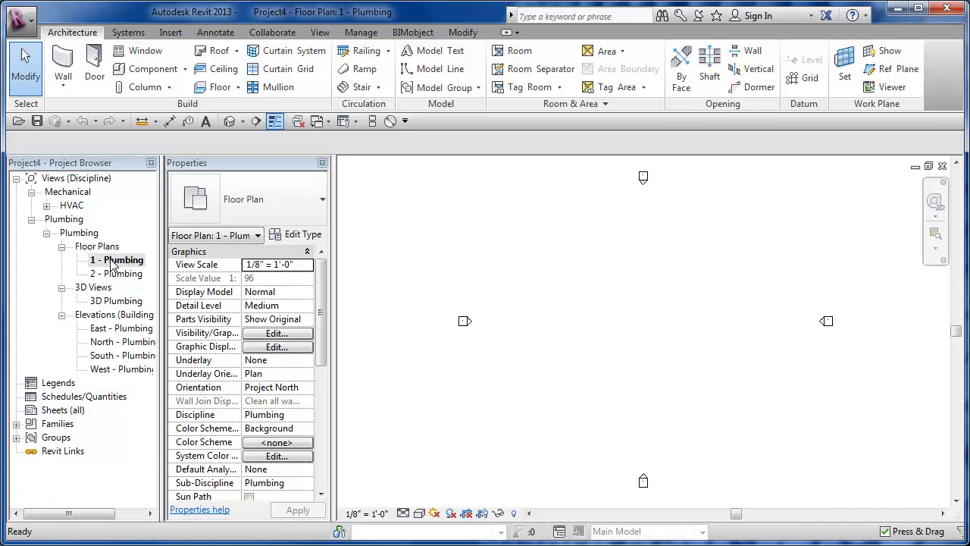
click(300, 123)
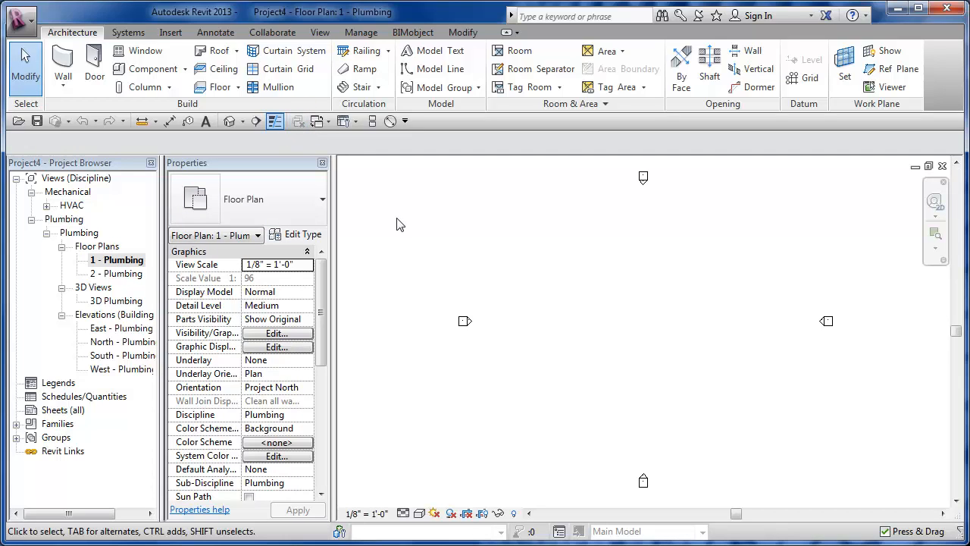
Open the 3D Plumbing view and tile it beside the 1 - Plumbing plan, keeping the plan active with its elevation markers in view
double_click(114, 303)
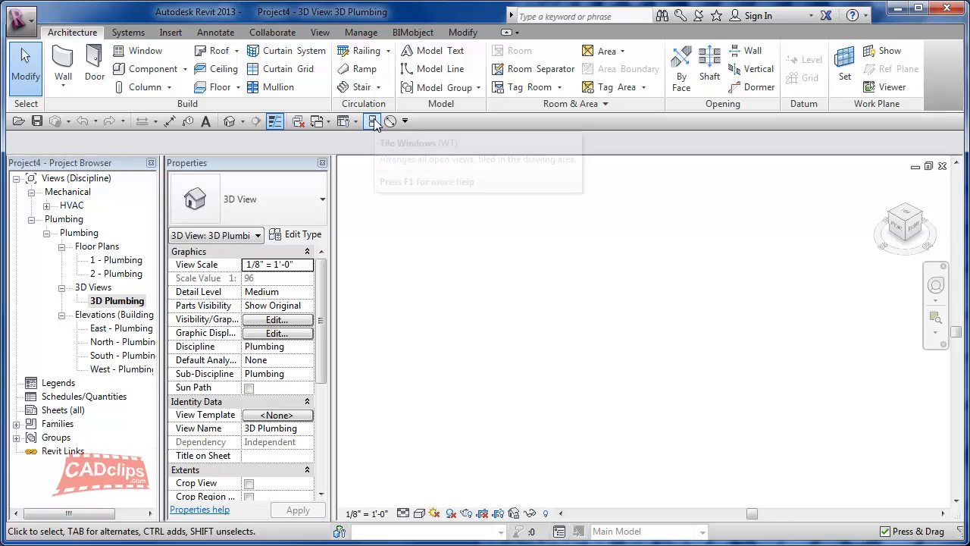
click(373, 121)
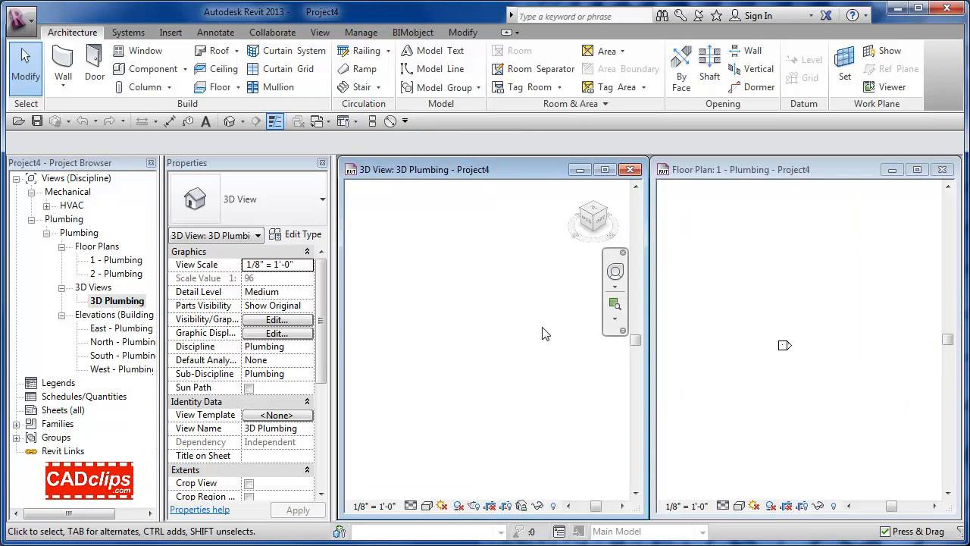
click(851, 371)
middle_drag(868, 364, 767, 361)
scroll(766, 362, down, 2)
middle_click(771, 364)
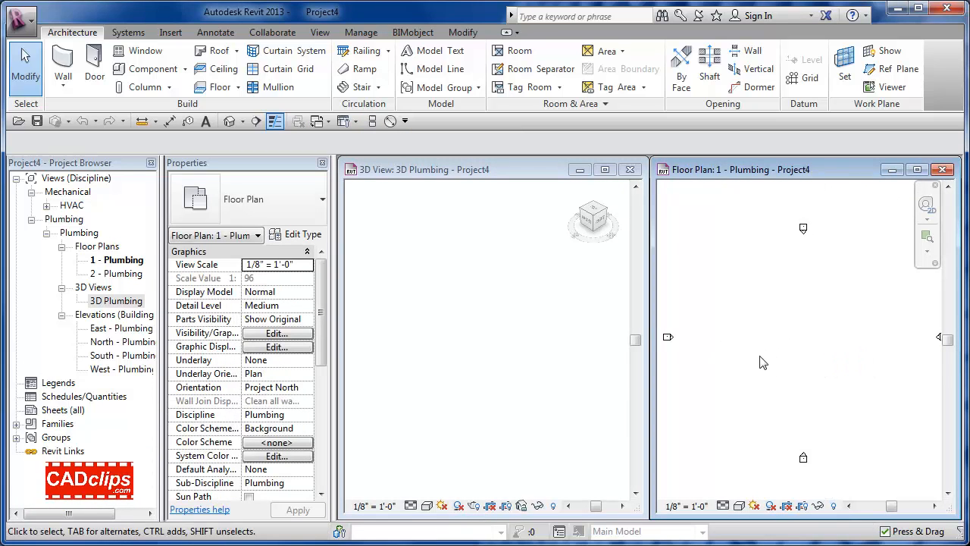
middle_drag(762, 362, 759, 364)
Add the Pipe command to the Quick Access Toolbar
click(131, 32)
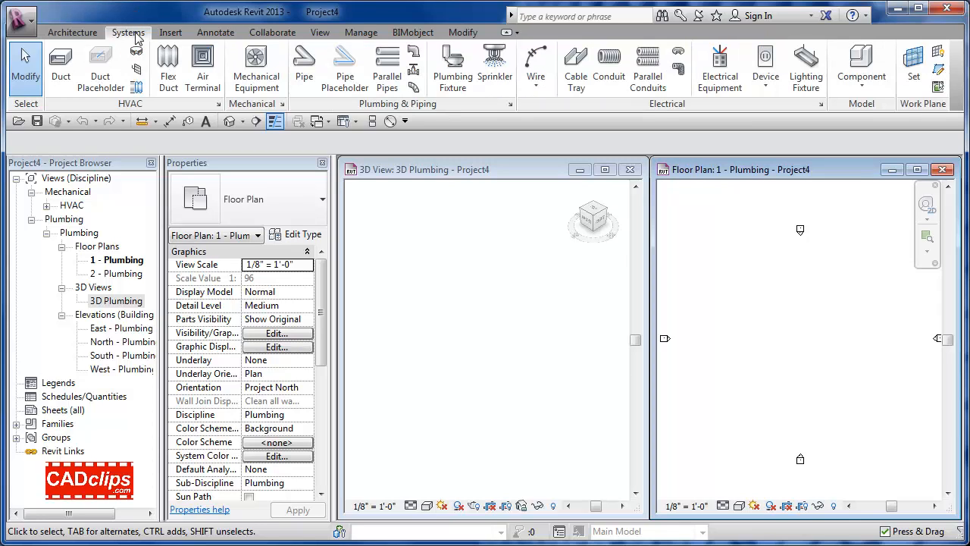
right_click(309, 64)
click(349, 68)
Start the Pipe command with pipe type PVC - DWV and set the system type to Sanitary
click(408, 122)
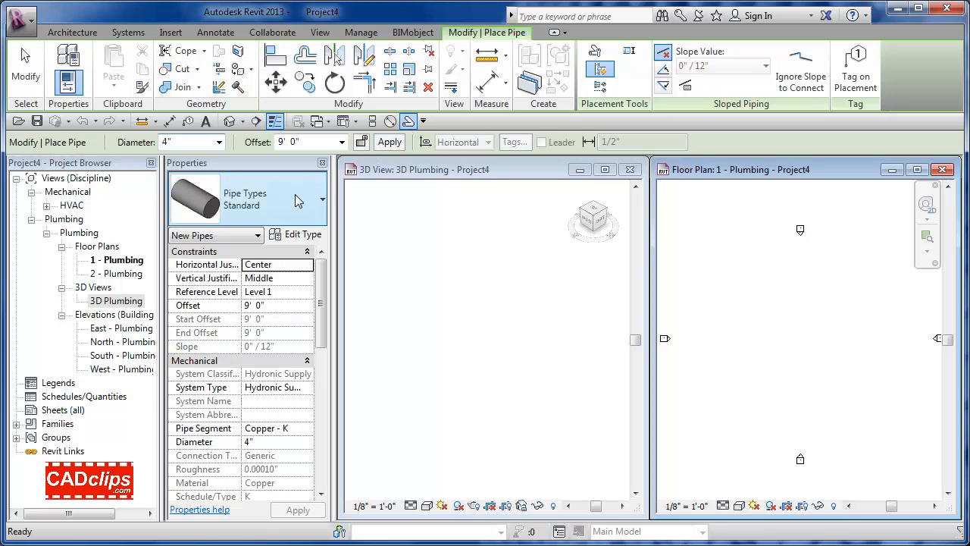
click(296, 199)
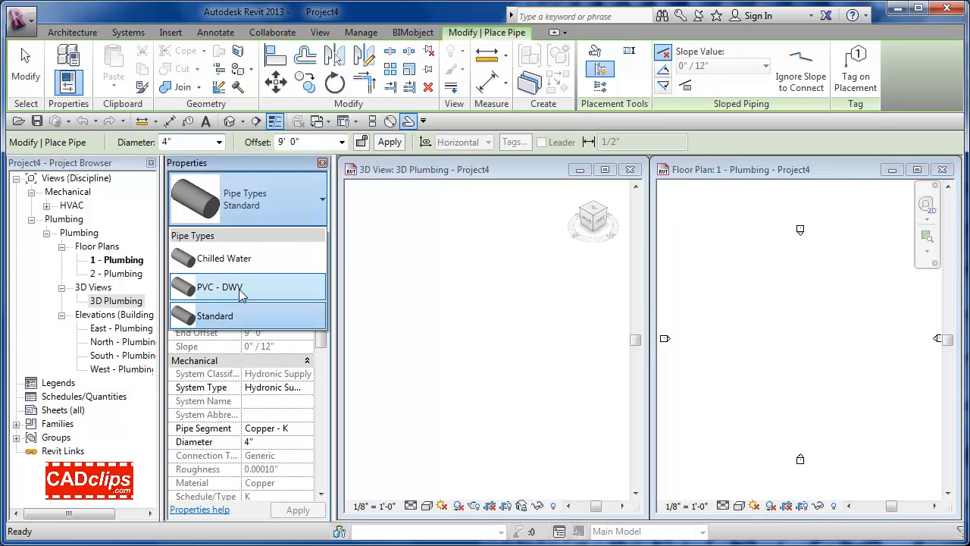
click(241, 294)
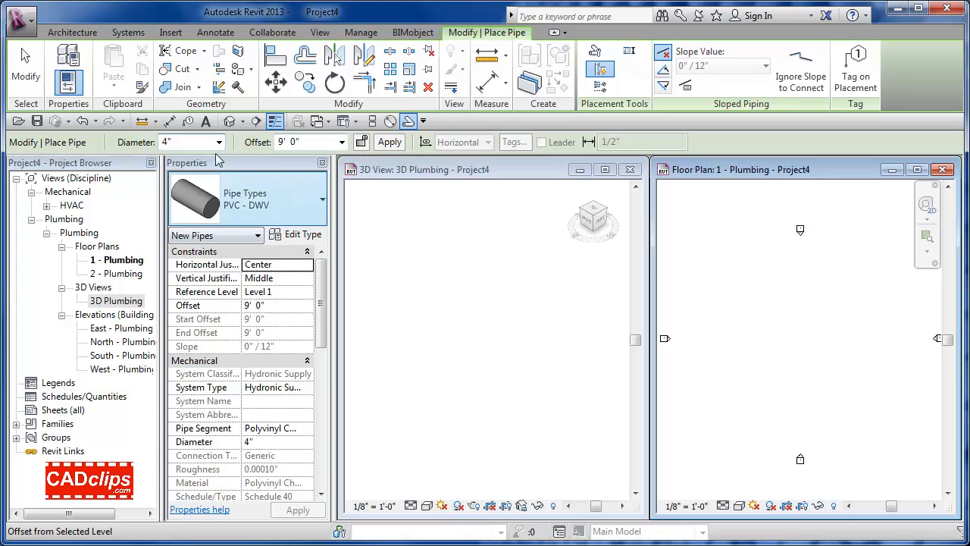
click(310, 387)
click(307, 387)
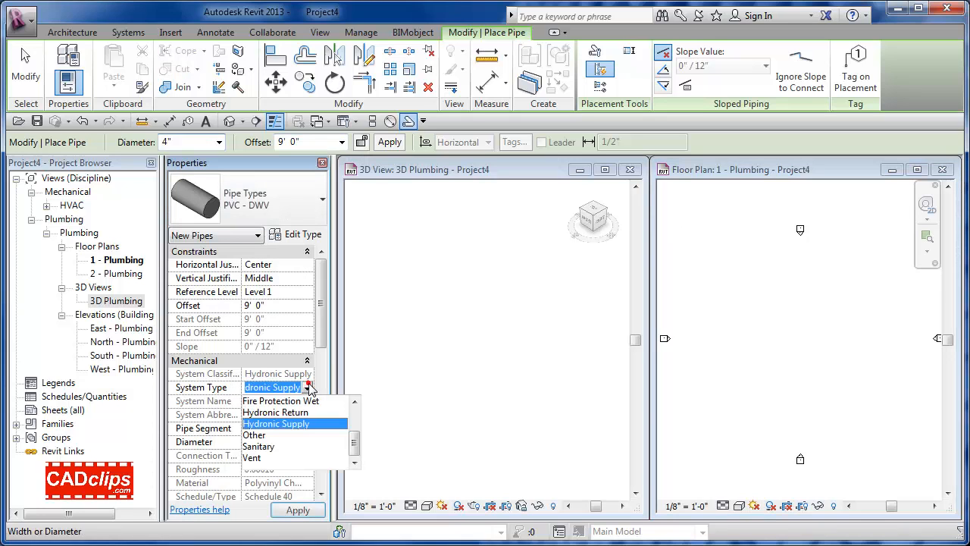
click(267, 447)
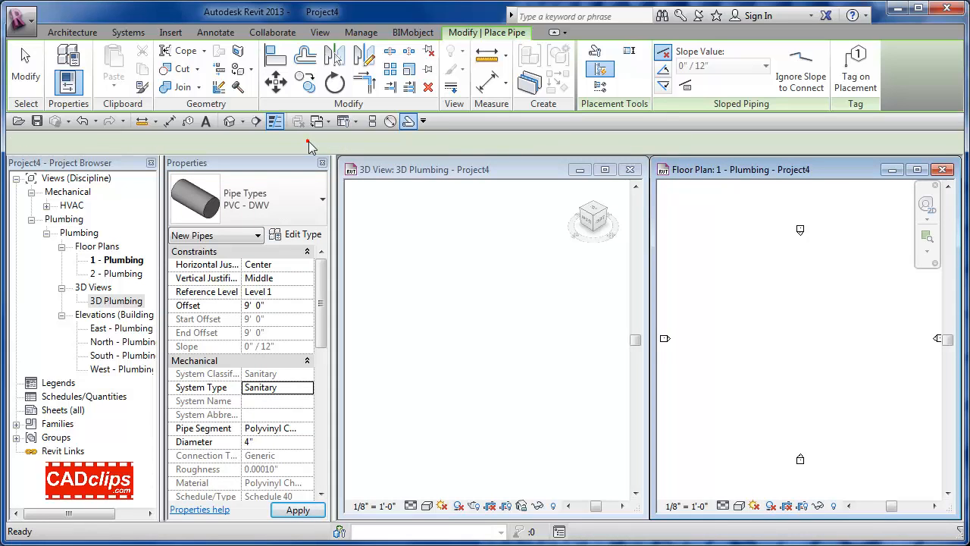
Set the pipe offset to 3' 6" and draw a 6' pipe straight down the plan, starting beyond the west elevation marker
click(310, 142)
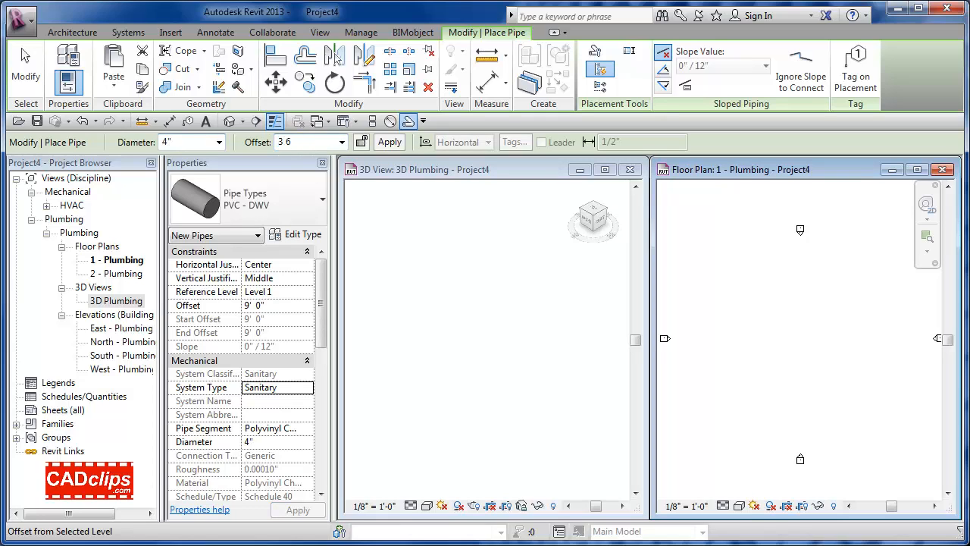
key(Return)
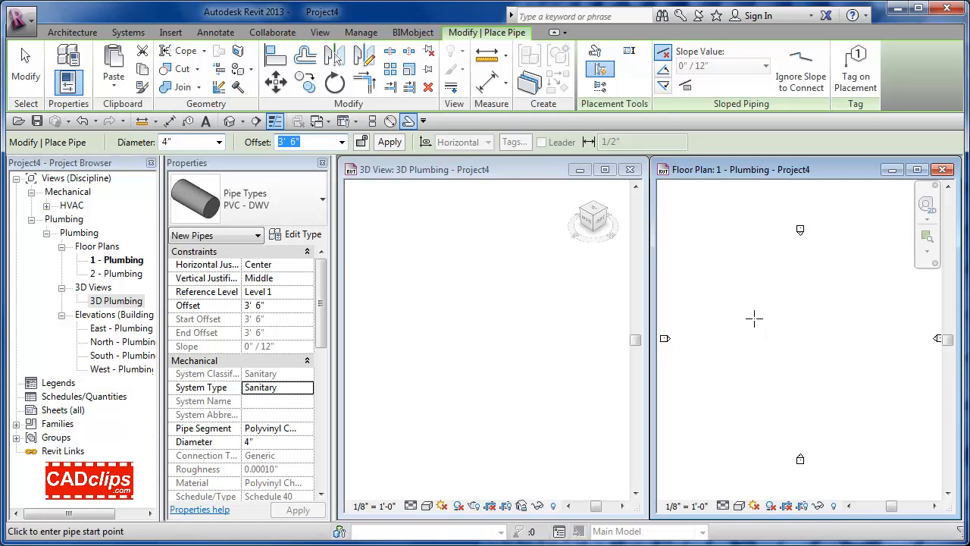
mouse_move(752, 319)
middle_down()
mouse_move(808, 346)
mouse_move(796, 344)
mouse_move(799, 332)
mouse_move(773, 338)
mouse_move(823, 340)
mouse_move(730, 336)
mouse_move(769, 336)
mouse_move(741, 328)
mouse_move(781, 329)
mouse_move(771, 319)
middle_up()
scroll(763, 330, up, 1)
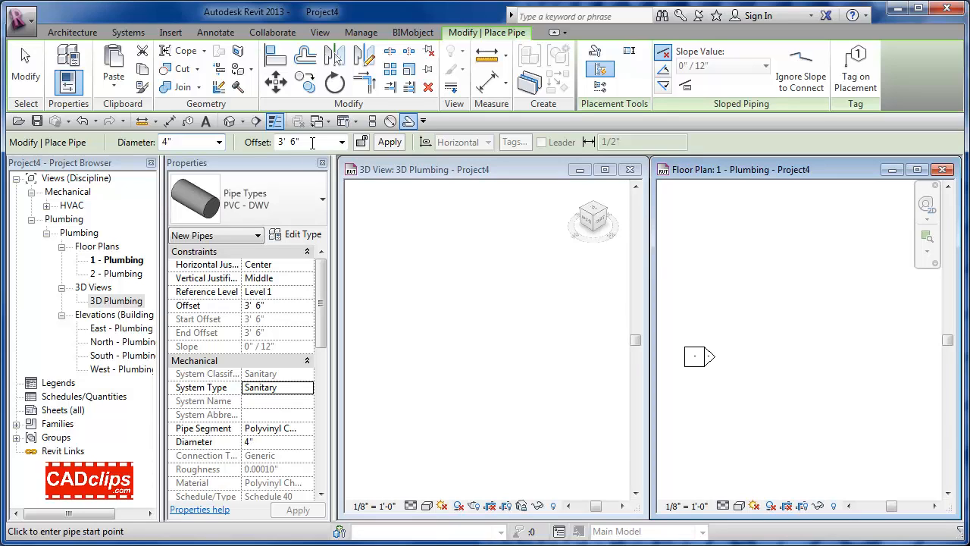
click(809, 282)
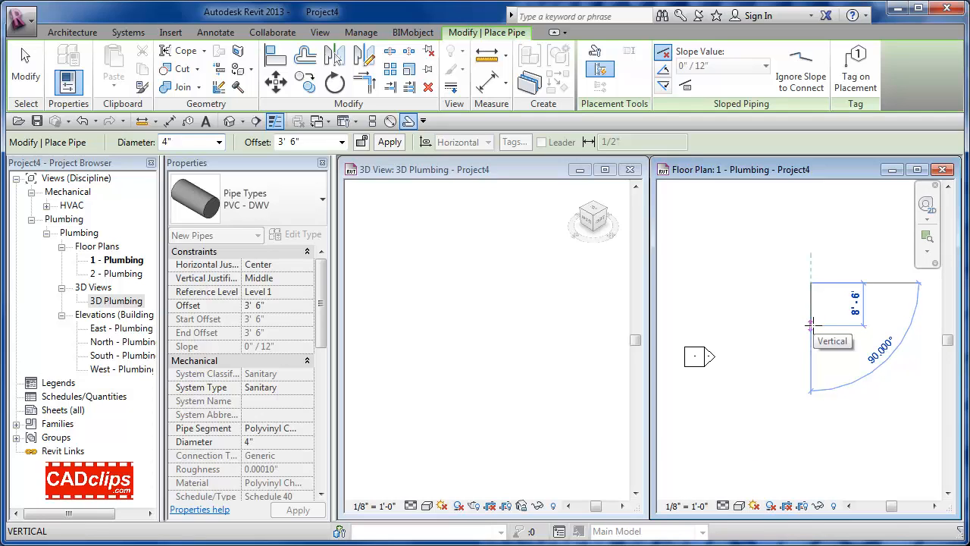
text(6)
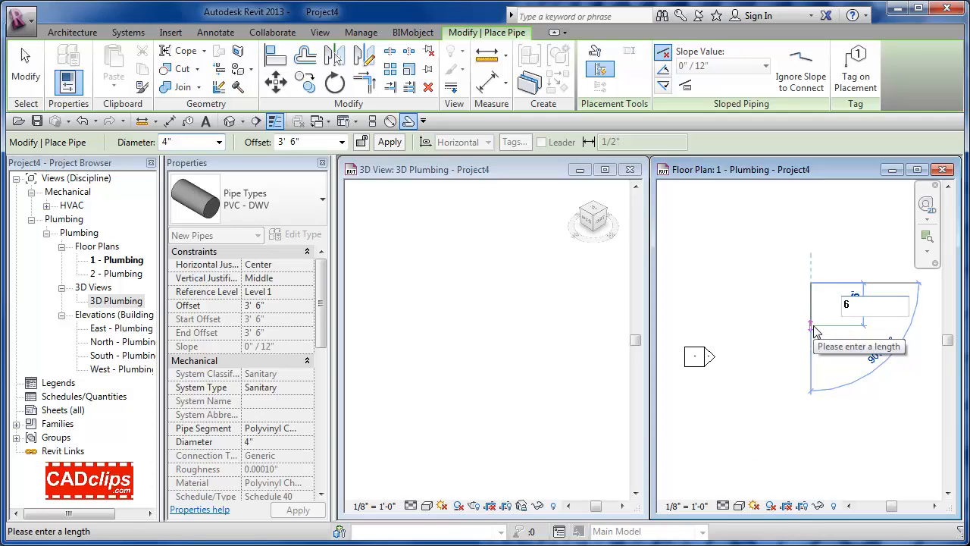
key(Return)
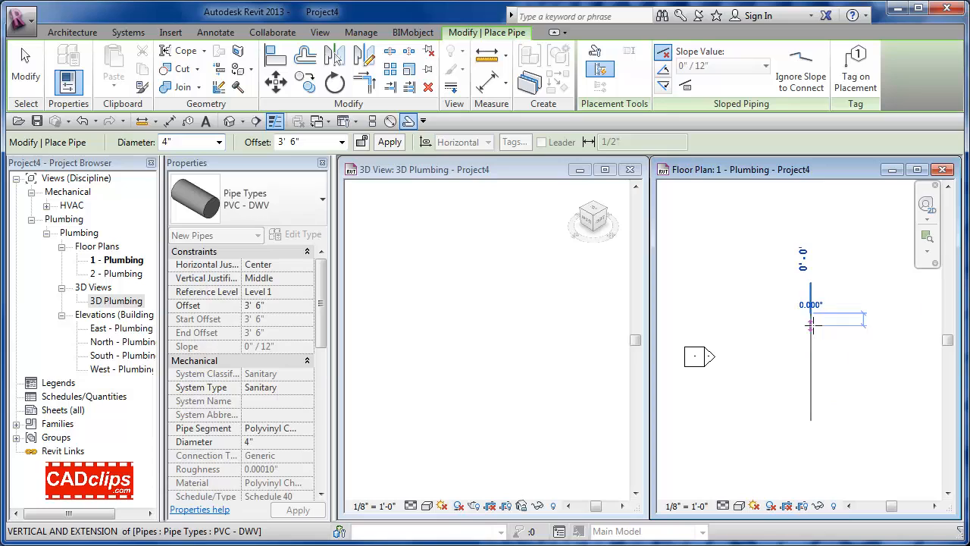
Change the offset to 0' 0" and continue the pipe straight down the plan, then end the run
scroll(808, 329, up, 3)
middle_drag(806, 329, 796, 417)
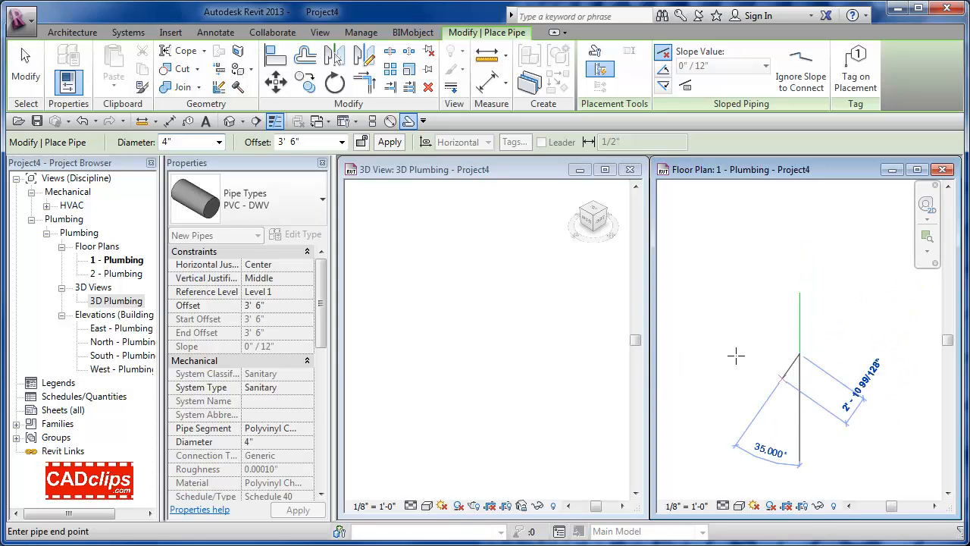
click(313, 142)
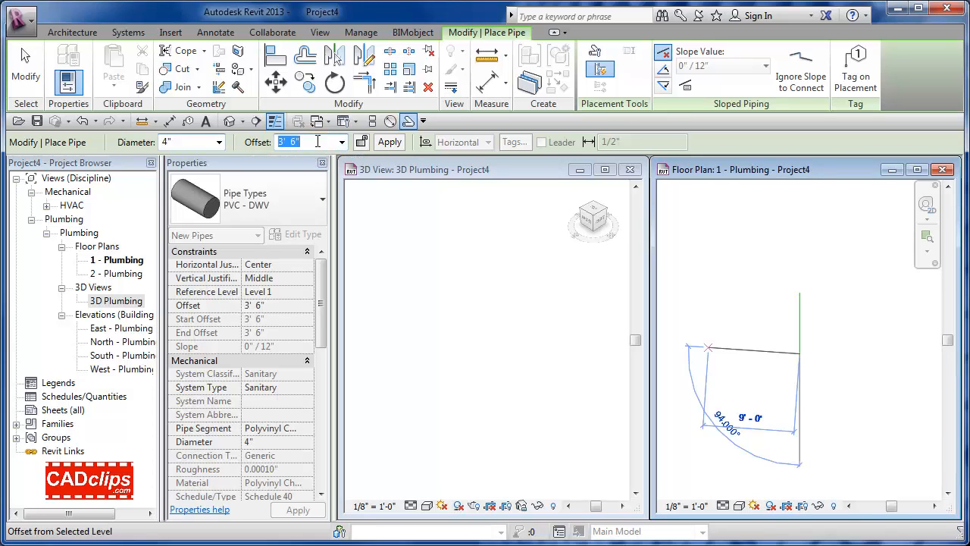
text(0)
key(Return)
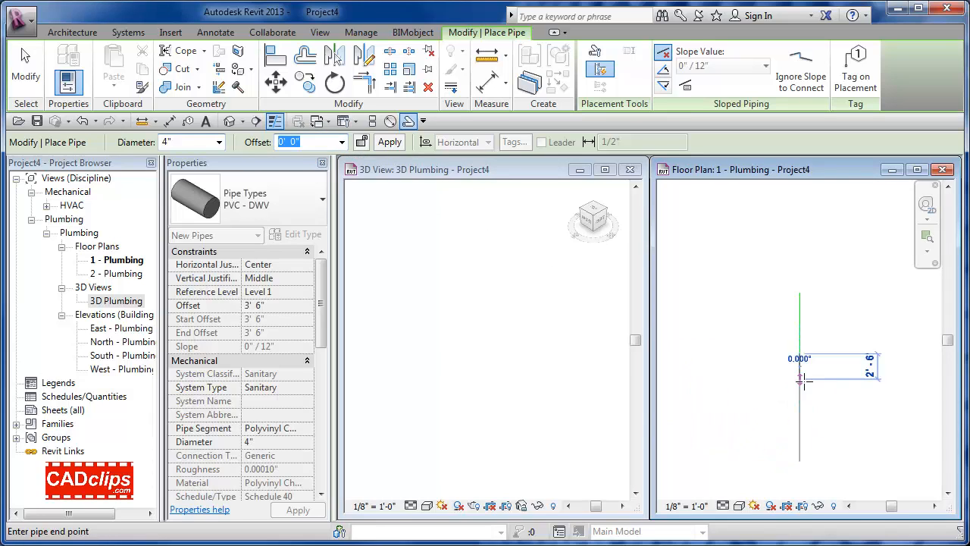
click(800, 438)
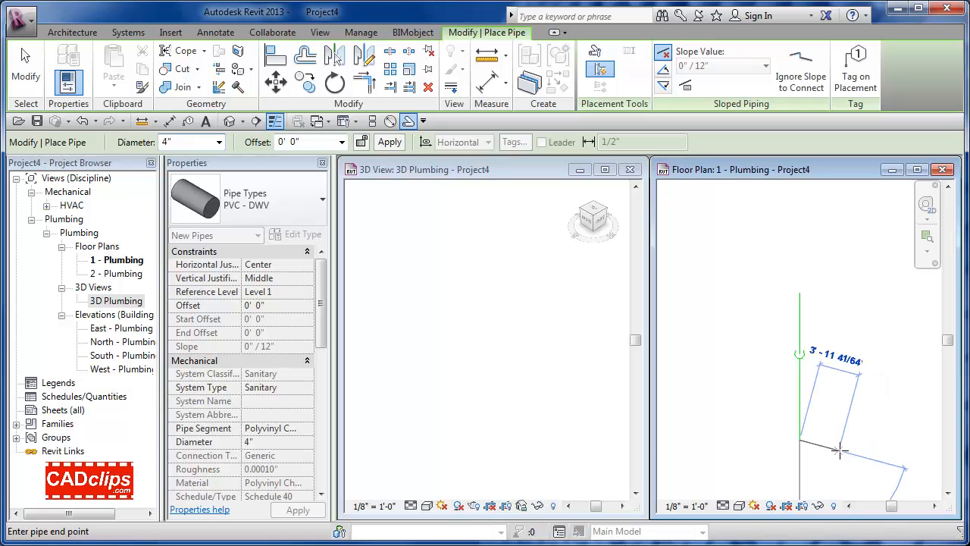
key(Escape)
Draw a long horizontal pipe at 0' 0" offset just below the first run, then turn it about 22' up the plan and finish
scroll(816, 372, down, 2)
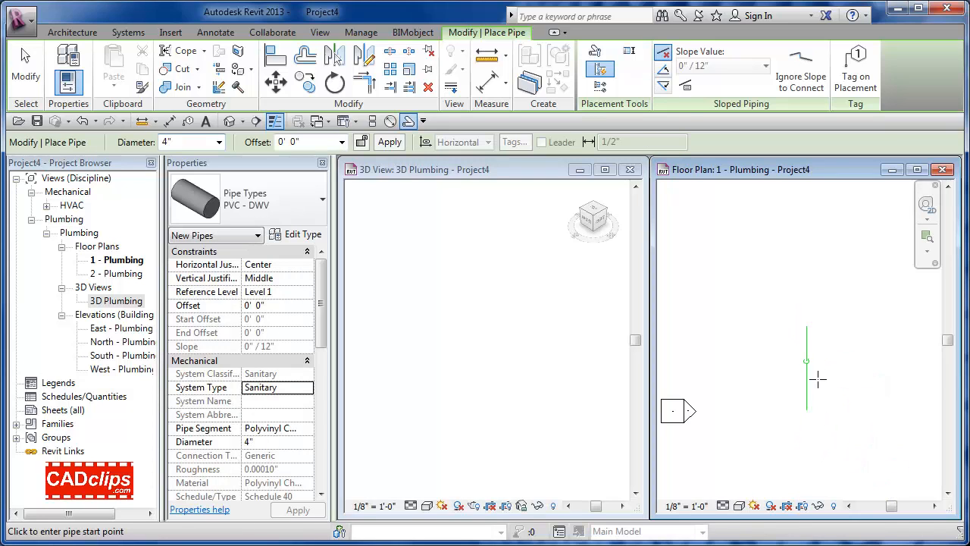
middle_drag(818, 379, 747, 375)
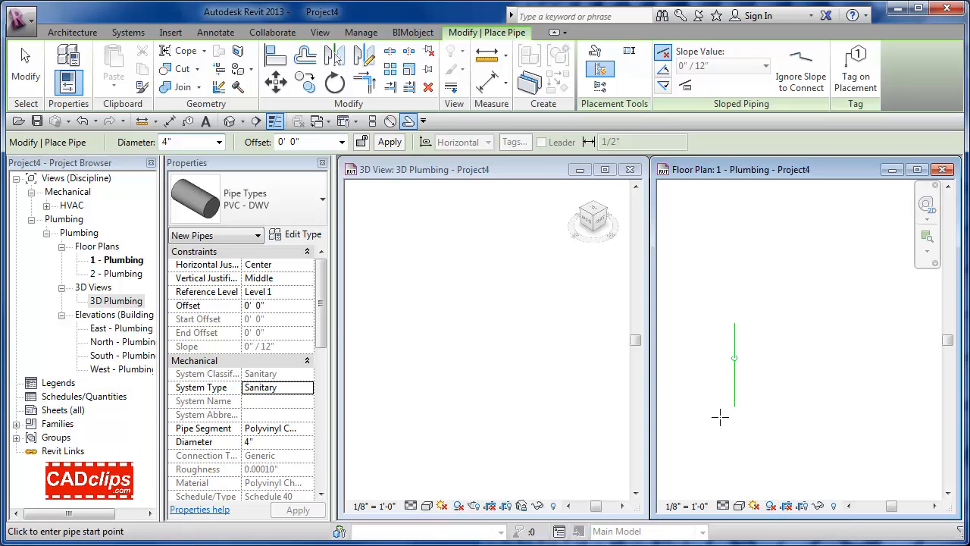
click(690, 416)
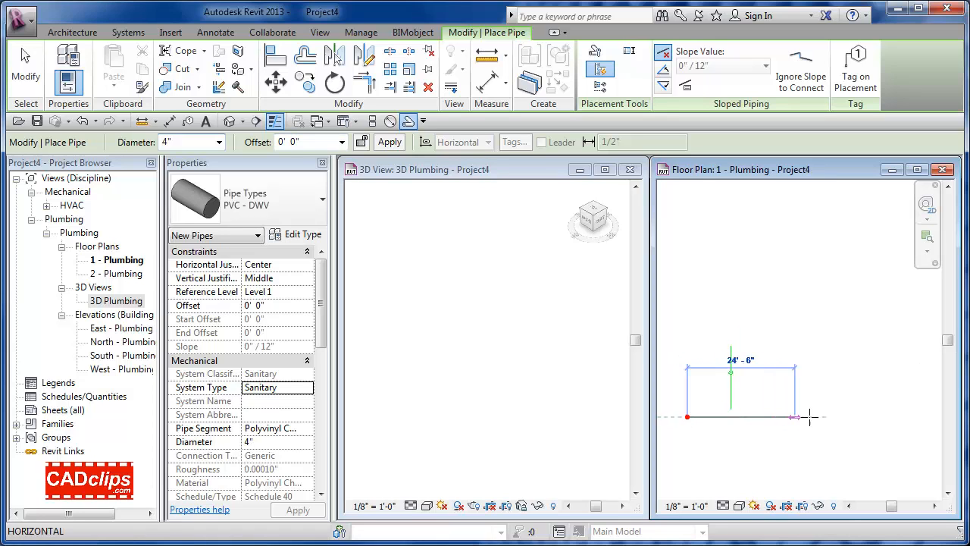
middle_drag(847, 425, 785, 429)
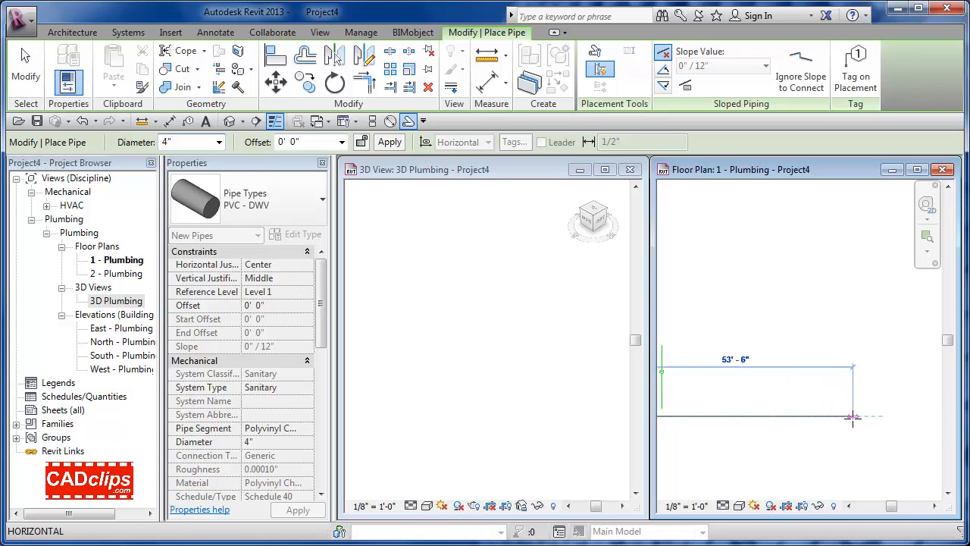
click(878, 416)
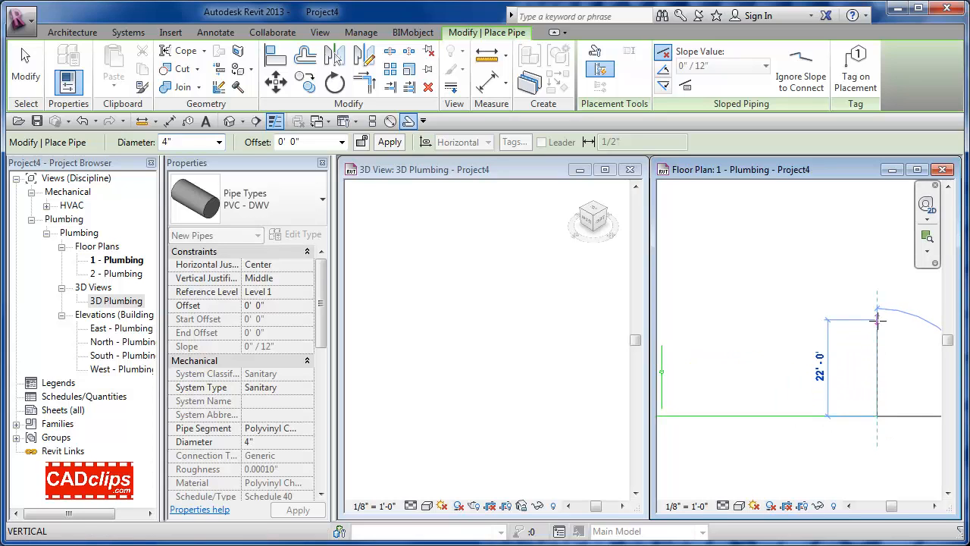
click(877, 323)
key(Escape)
key(Escape)
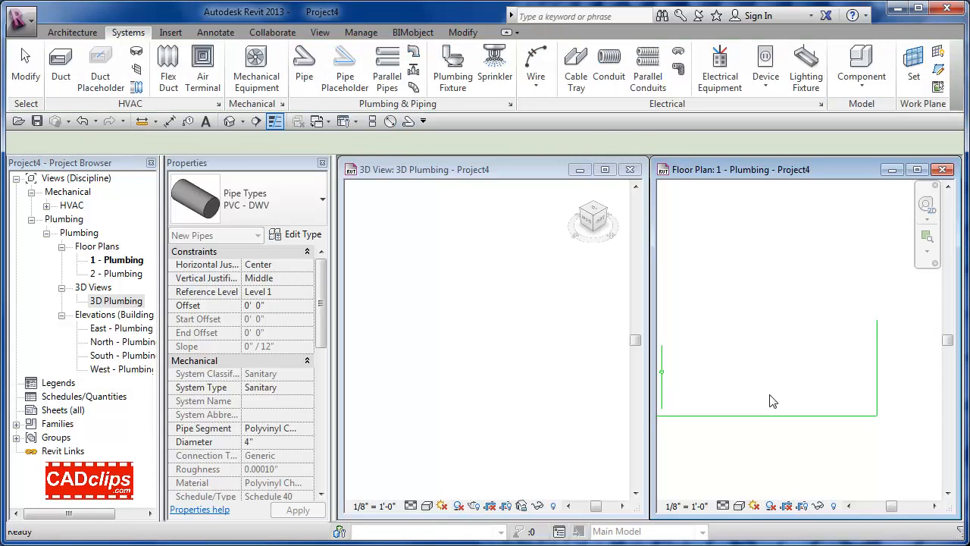
Set the plumbing floor plan's detail level to Fine
middle_drag(768, 396, 860, 402)
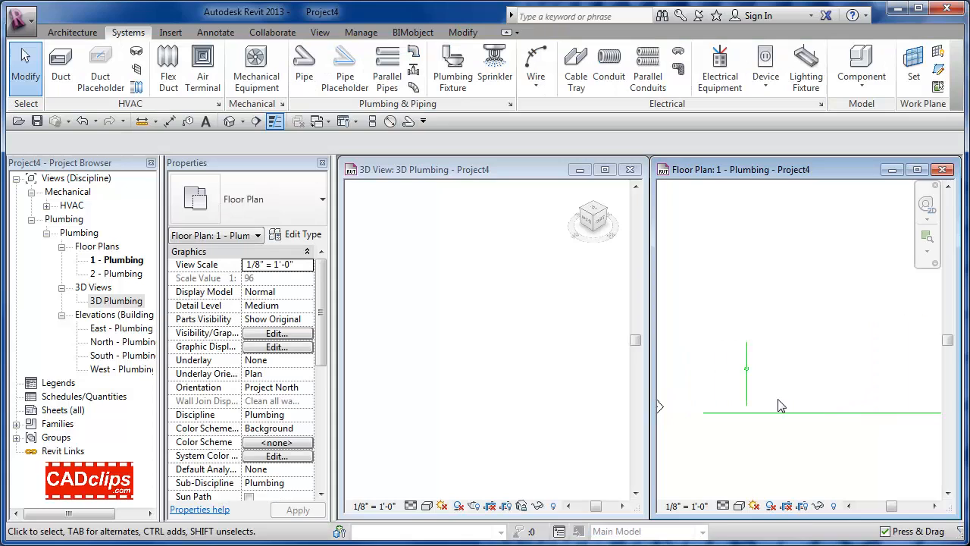
click(755, 447)
click(728, 505)
click(746, 490)
click(778, 442)
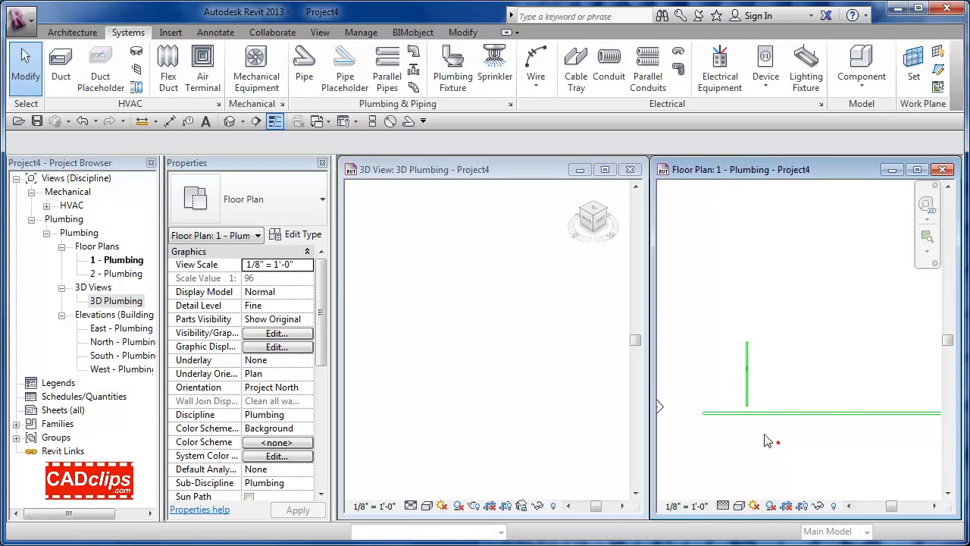
Set the plumbing floor plan's visual style to Shaded
scroll(773, 442, up, 2)
scroll(764, 338, up, 4)
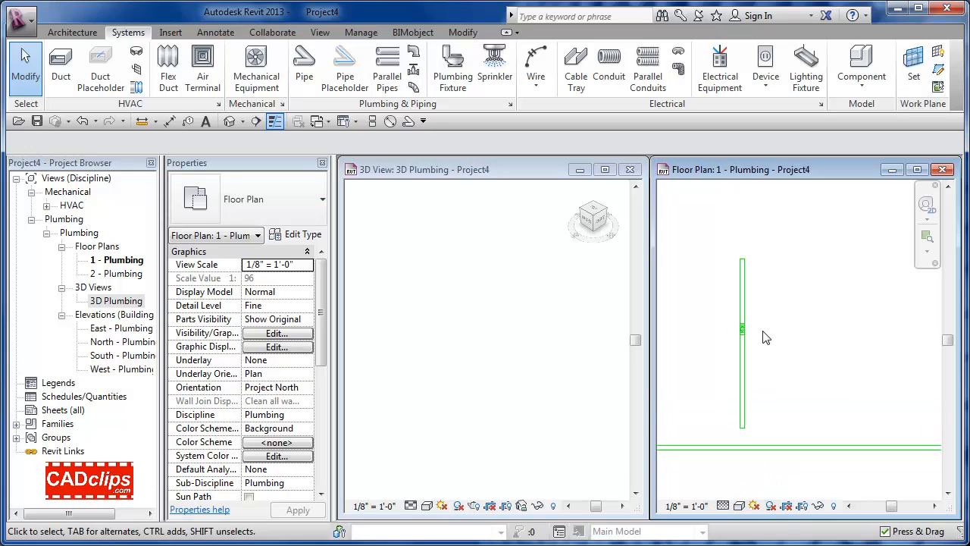
scroll(755, 354, down, 2)
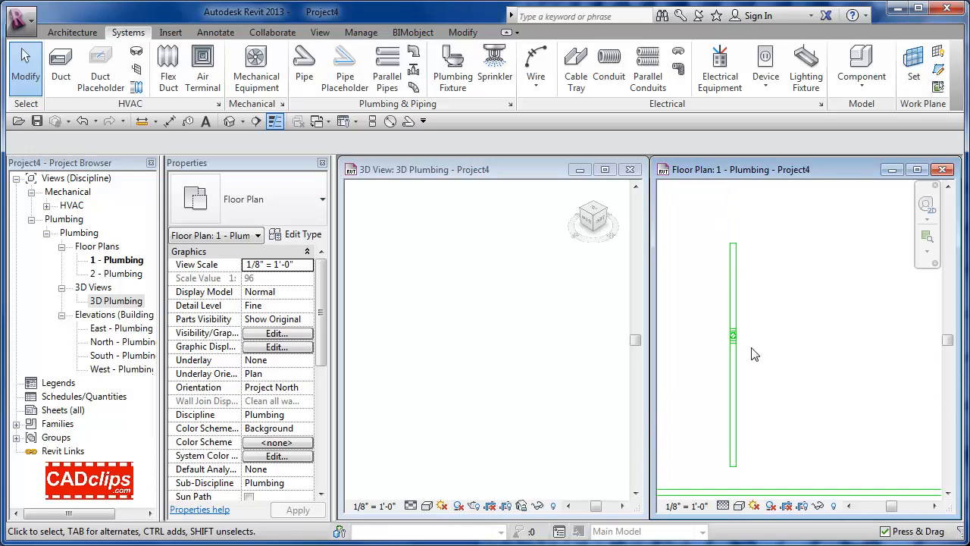
middle_drag(749, 473, 824, 417)
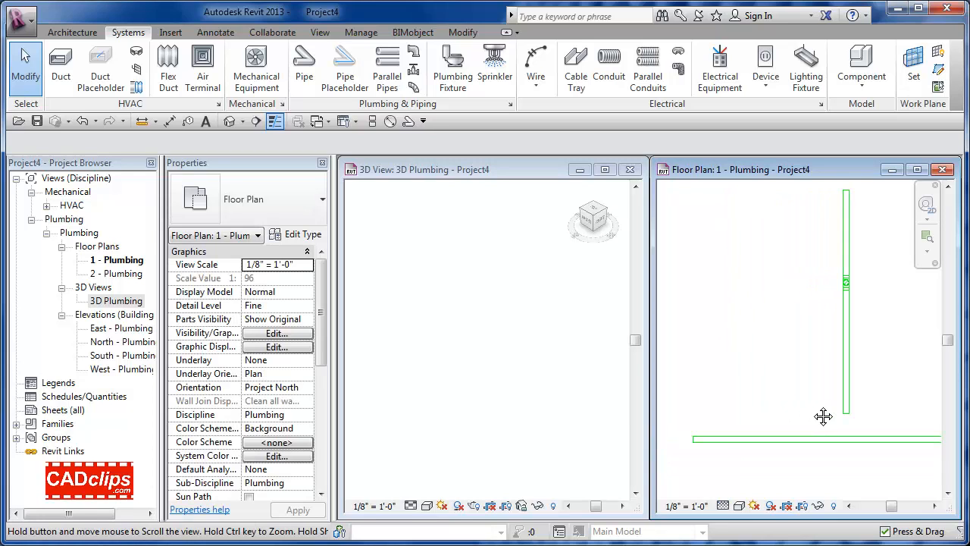
click(739, 506)
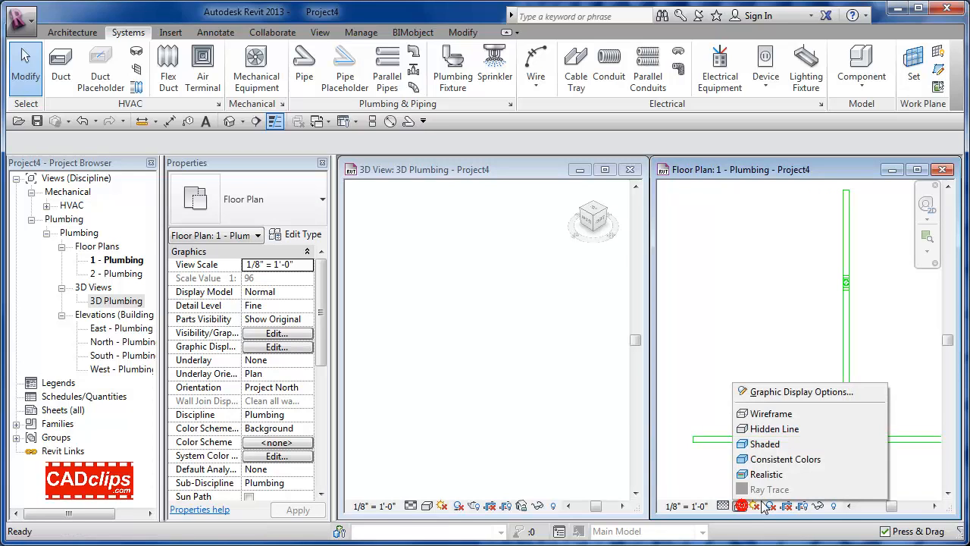
click(777, 444)
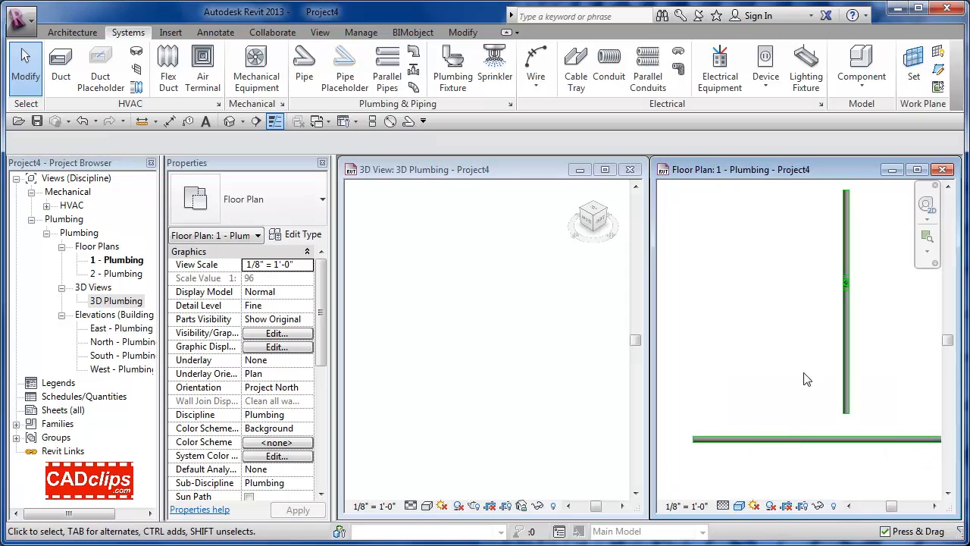
Set the 3D plumbing view's detail level to Fine
click(479, 418)
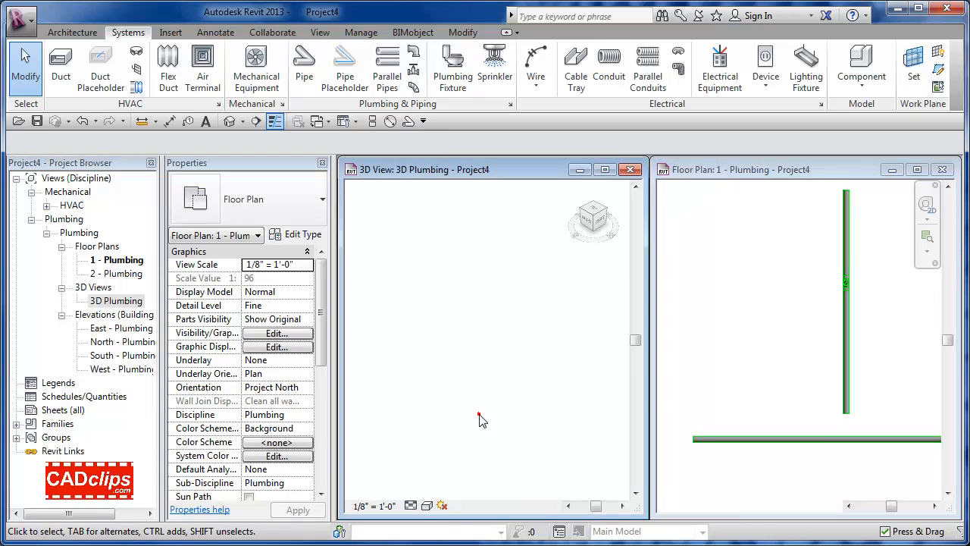
scroll(479, 420, down, 3)
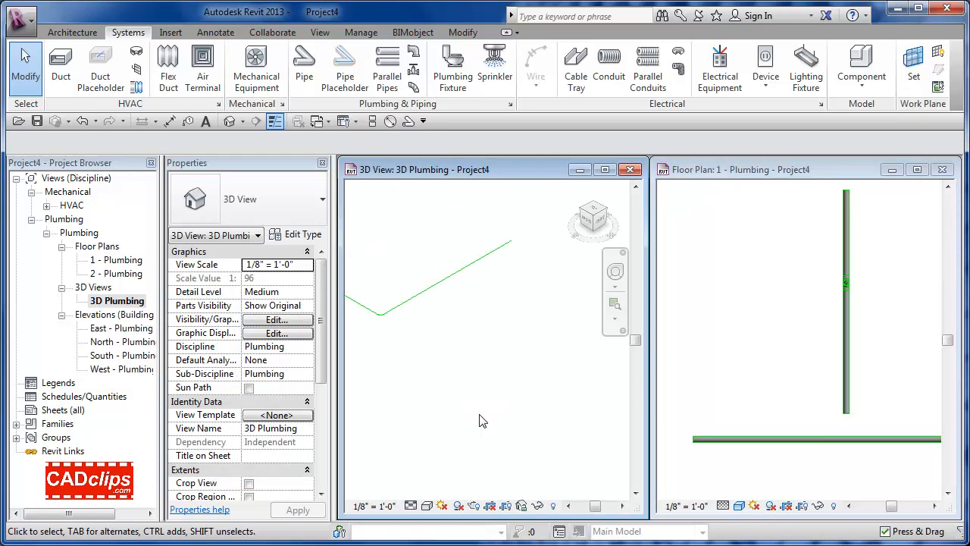
middle_drag(450, 358, 541, 402)
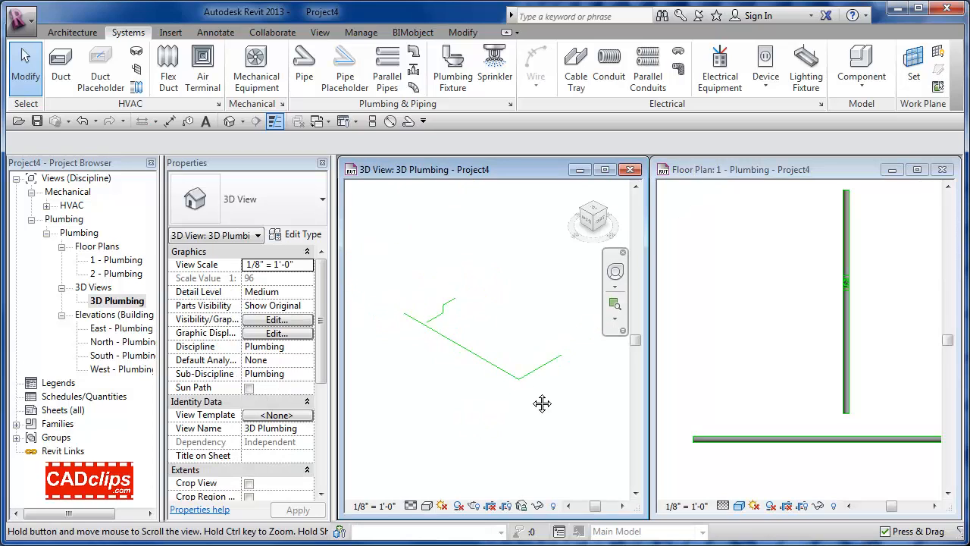
click(409, 505)
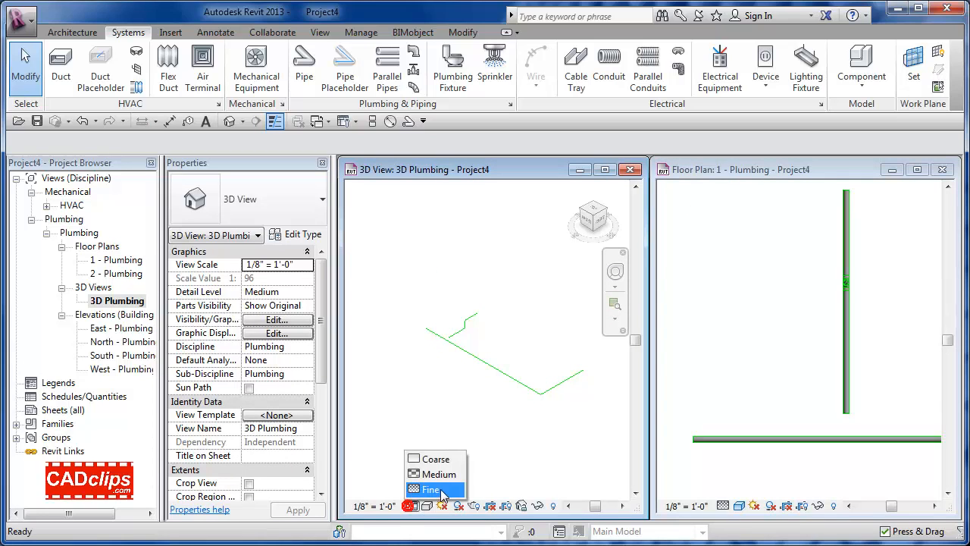
click(438, 491)
Examine the stepped pipe run in the 3D view, including the properties of its upper horizontal pipe
scroll(489, 334, up, 4)
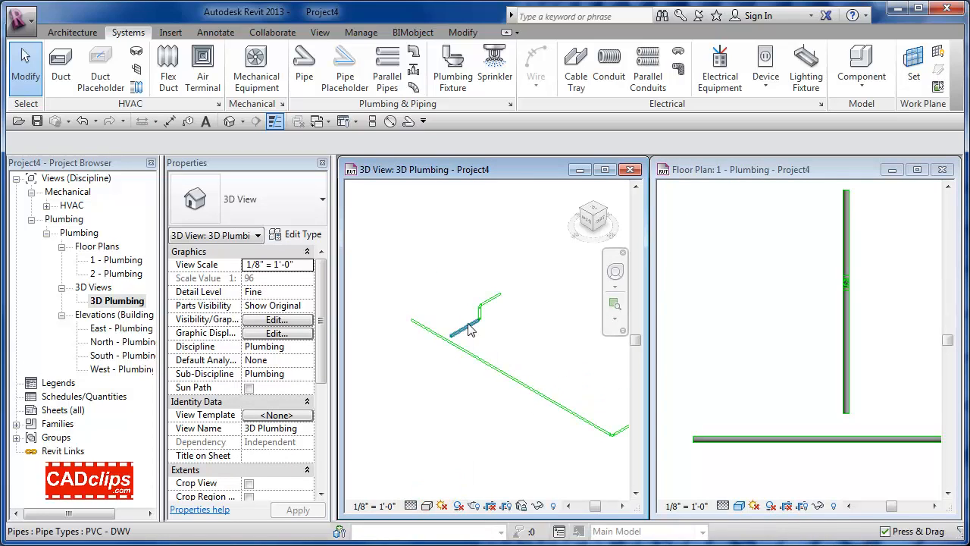
scroll(489, 334, up, 3)
scroll(541, 324, down, 1)
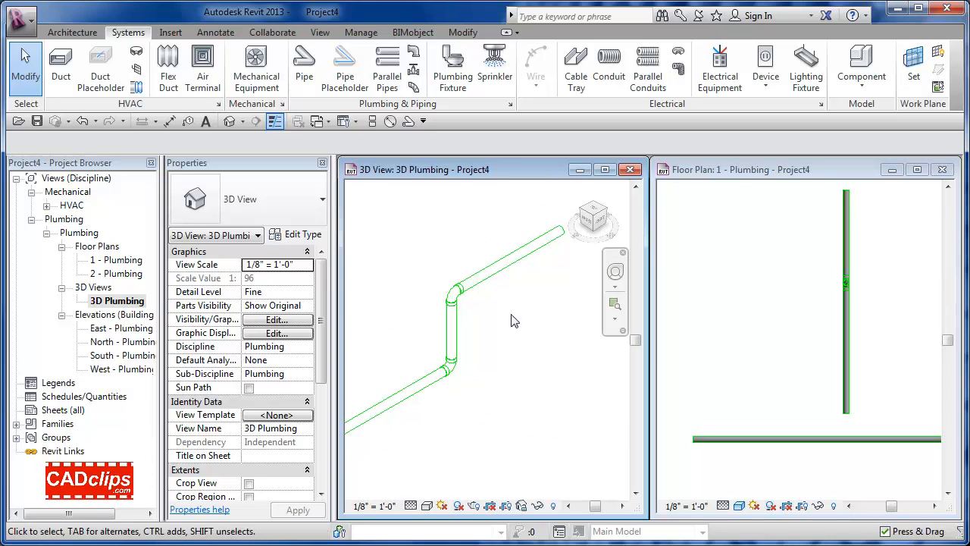
click(506, 265)
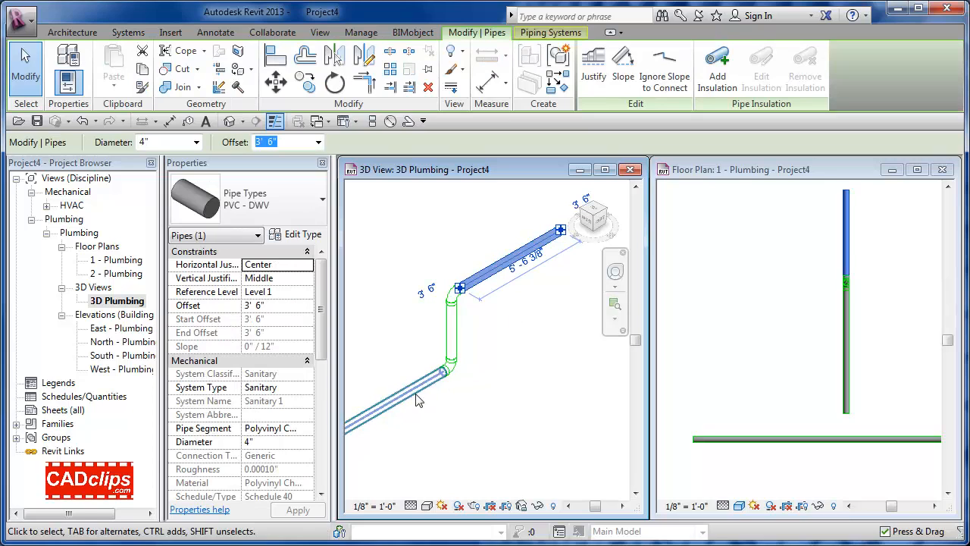
click(494, 432)
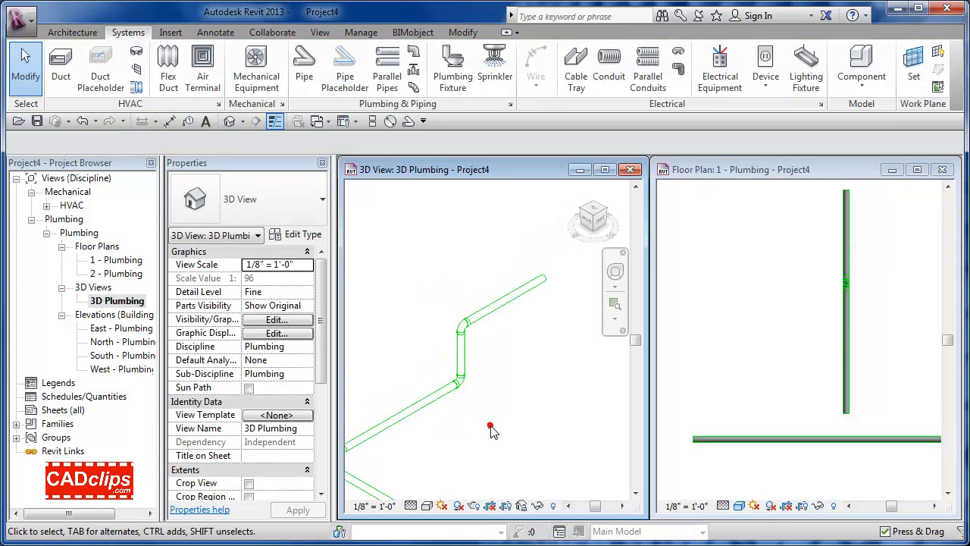
scroll(494, 429, down, 3)
middle_drag(494, 429, 535, 368)
scroll(534, 368, down, 2)
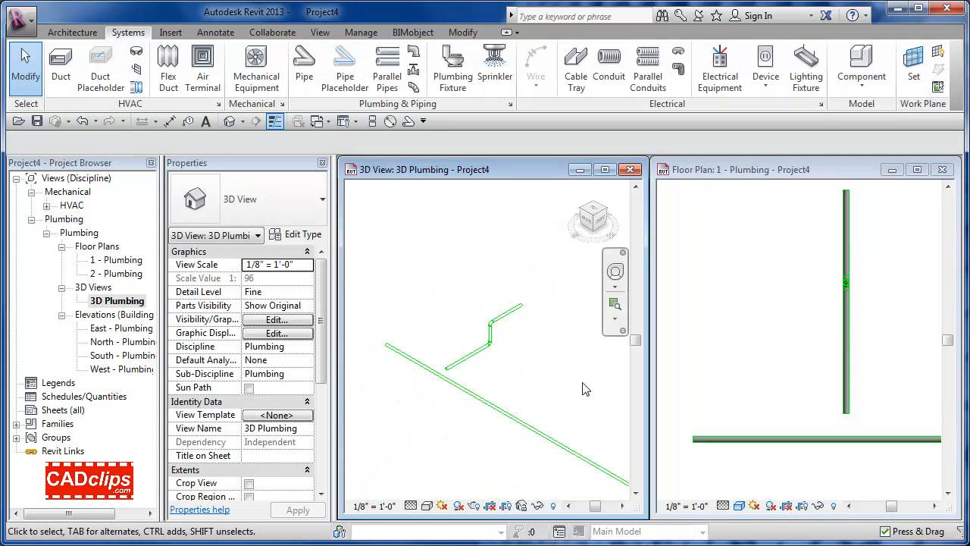
Copy the whole stepped pipe run four times along the main pipe in the floor plan, about 11' apart with the last copy closer
click(795, 377)
scroll(797, 379, down, 2)
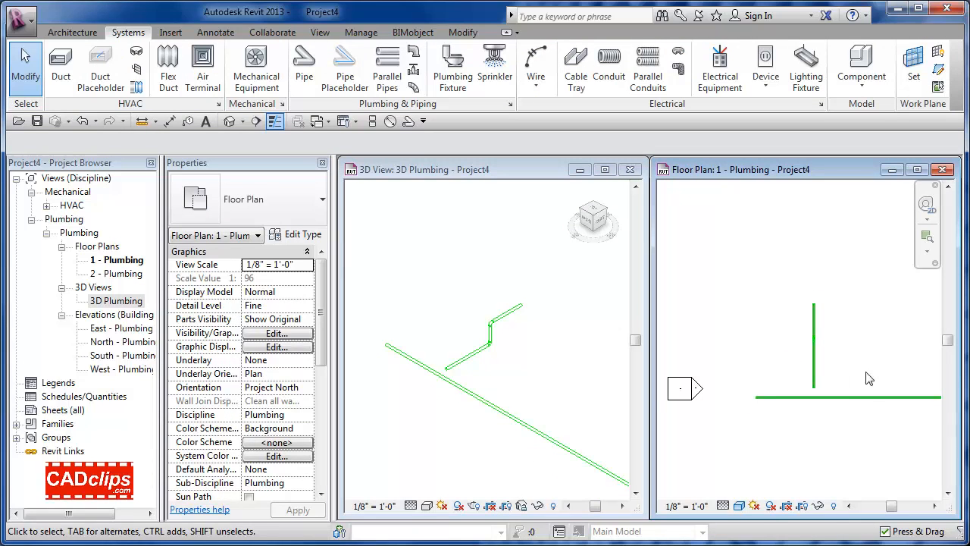
middle_drag(871, 381, 817, 383)
drag(733, 283, 784, 401)
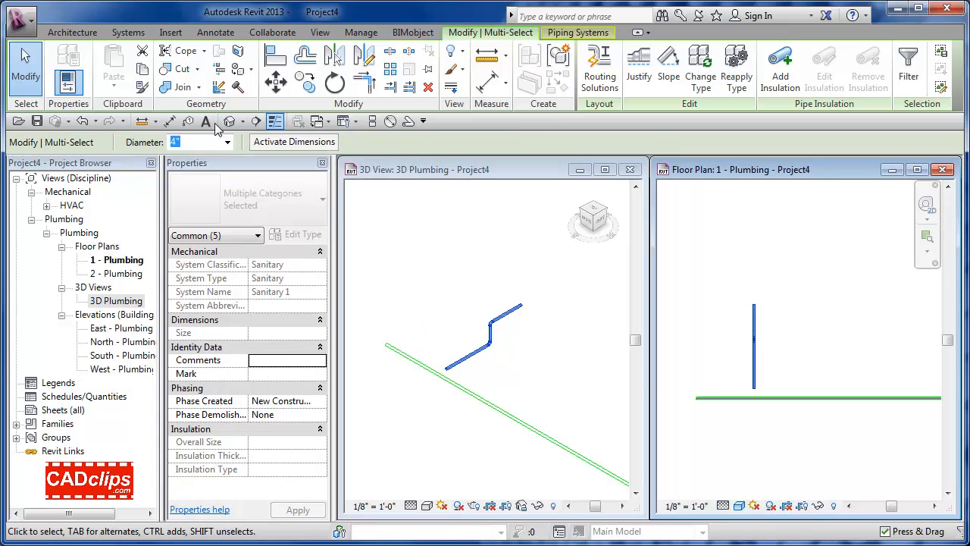
click(304, 81)
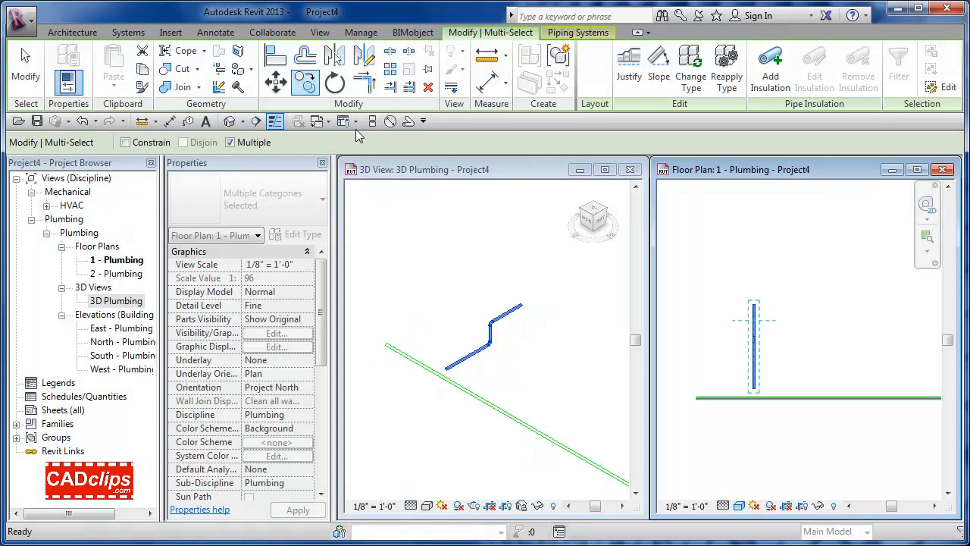
click(750, 336)
click(816, 337)
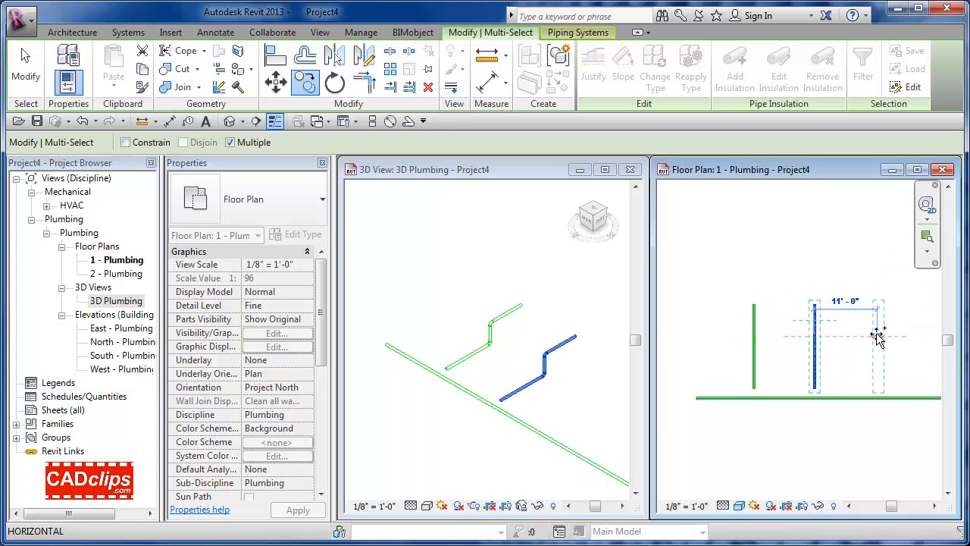
middle_drag(877, 332, 841, 344)
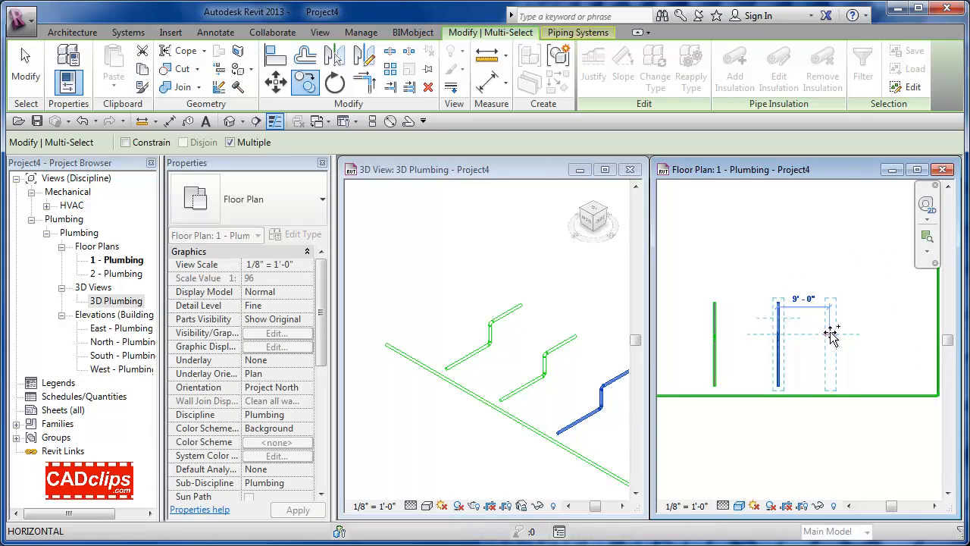
click(840, 332)
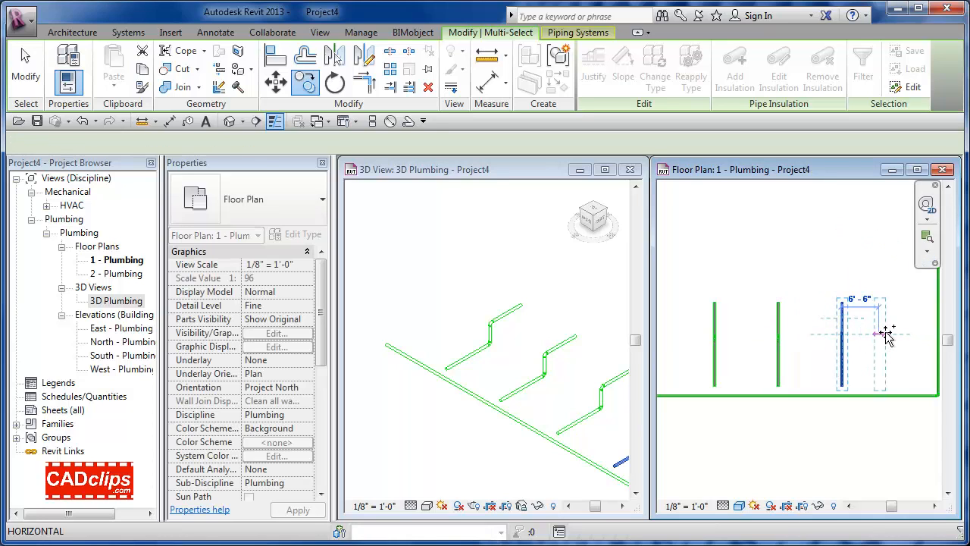
click(889, 333)
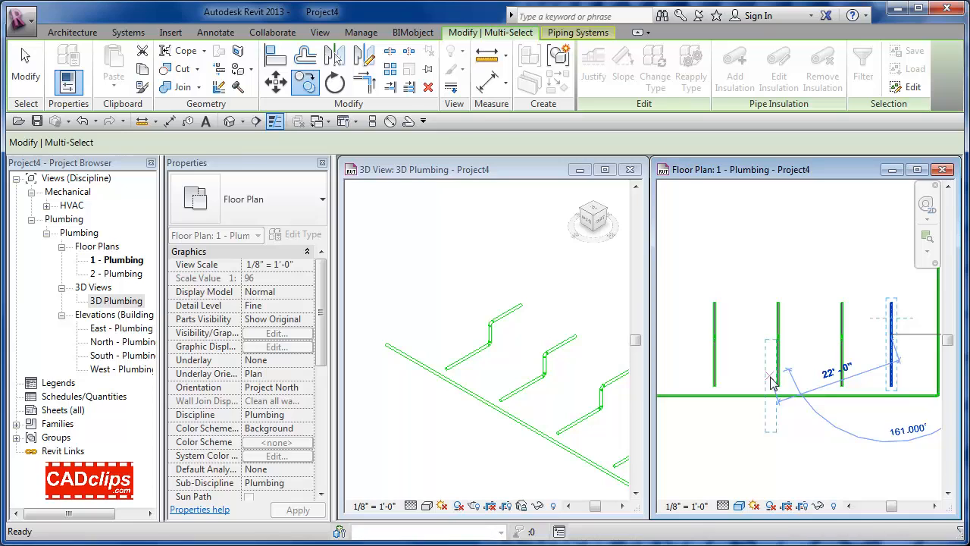
key(Escape)
click(744, 298)
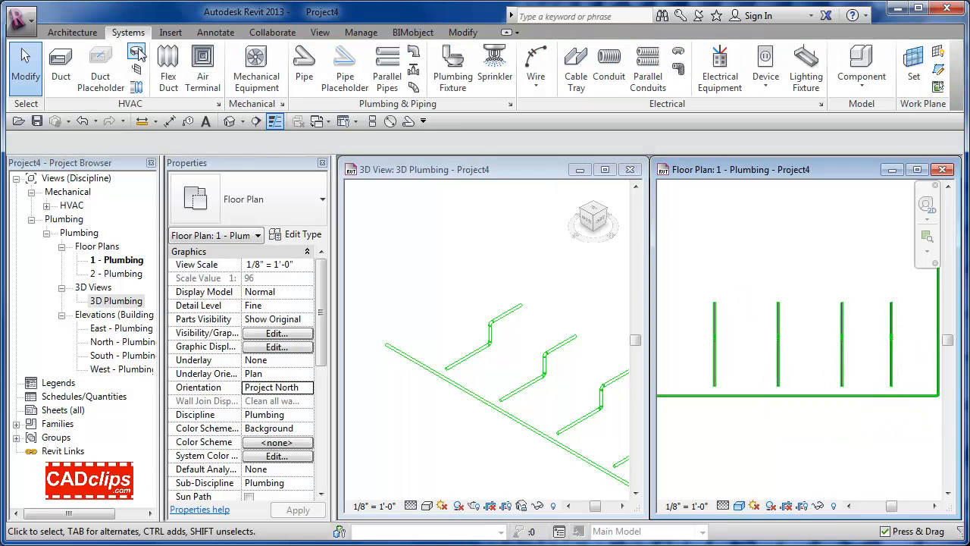
Examine the layout of the copied branch runs beside the main pipe in both the floor plan and the 3D view
click(409, 121)
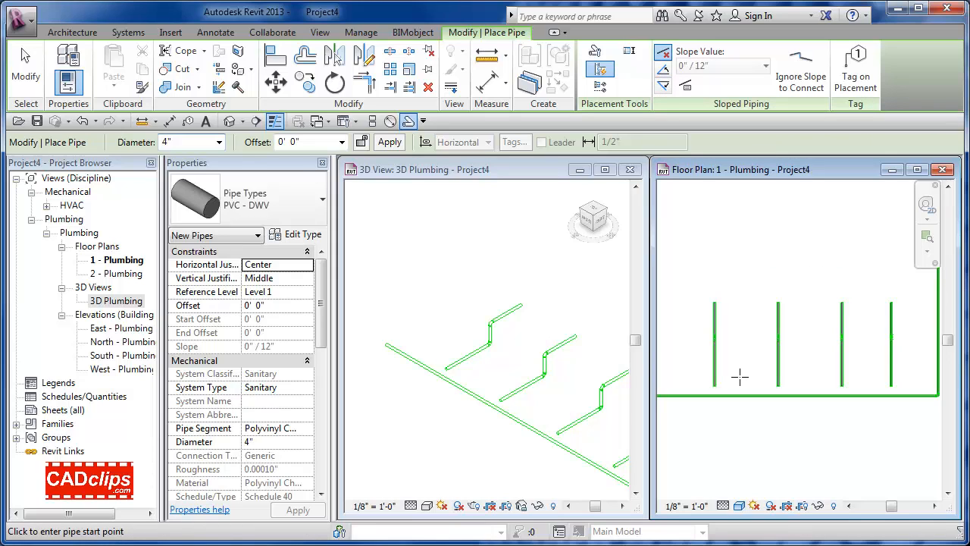
key(Escape)
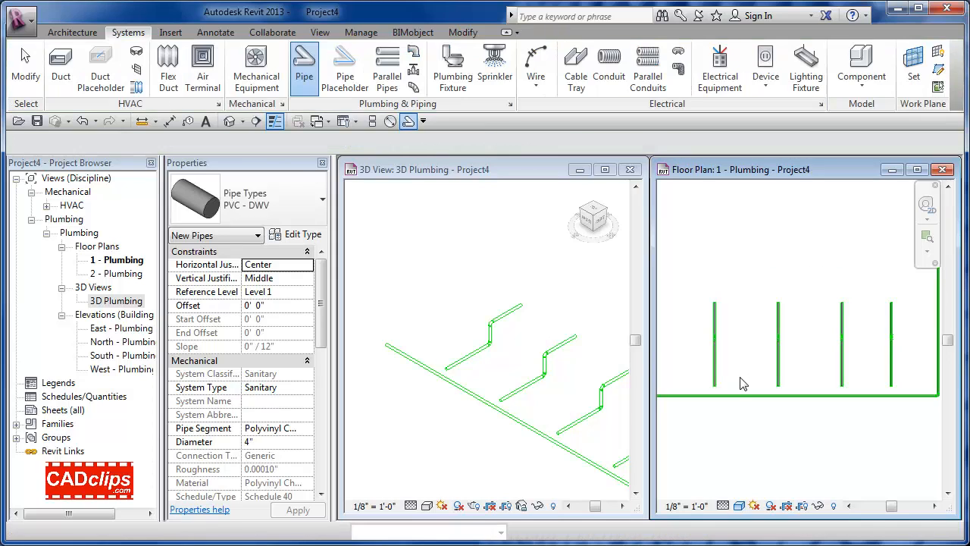
scroll(740, 379, down, 1)
middle_drag(752, 389, 760, 386)
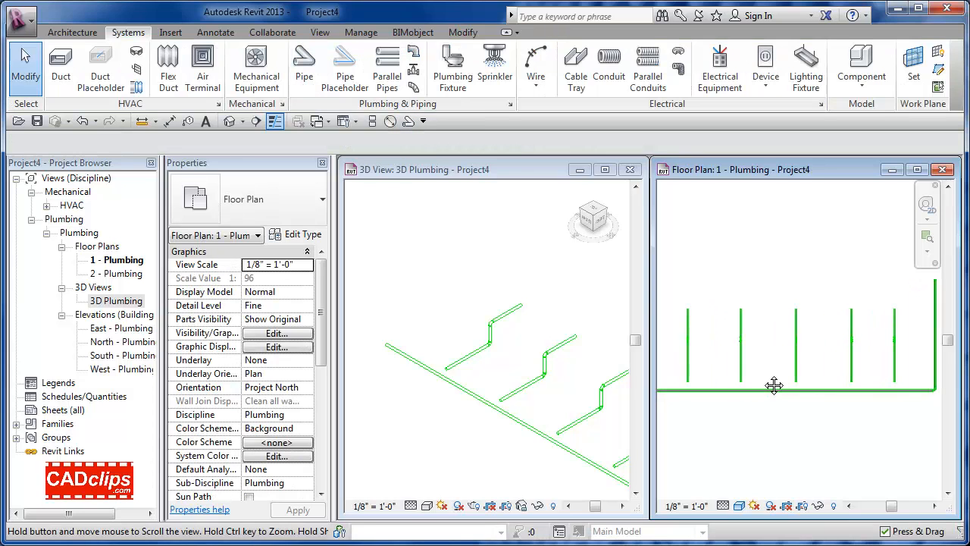
scroll(868, 367, down, 1)
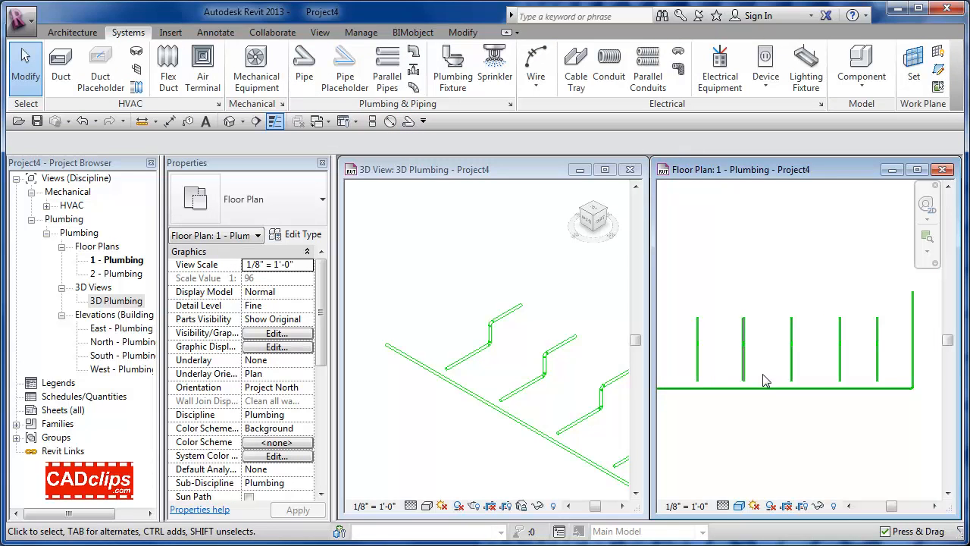
click(559, 417)
scroll(559, 417, down, 1)
middle_drag(559, 416, 494, 400)
scroll(508, 401, down, 1)
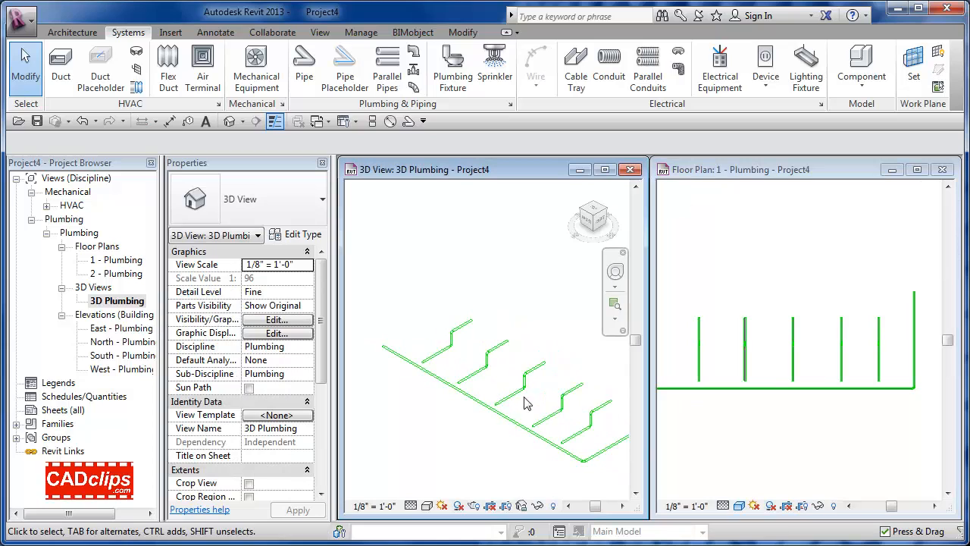
scroll(542, 403, down, 1)
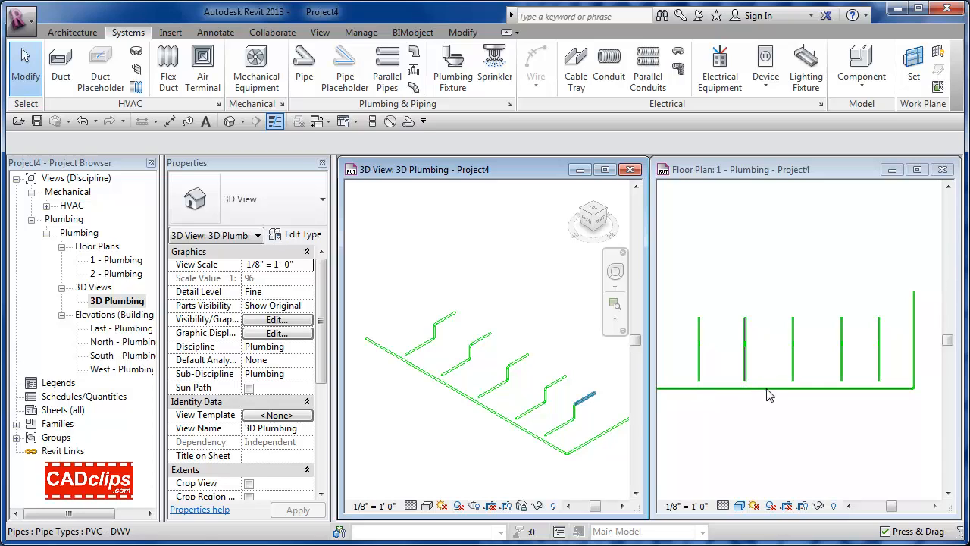
Extend the lower pipes of all five branch runs to the horizontal main pipe in the floor plan with Trim/Extend Multiple Elements
click(769, 355)
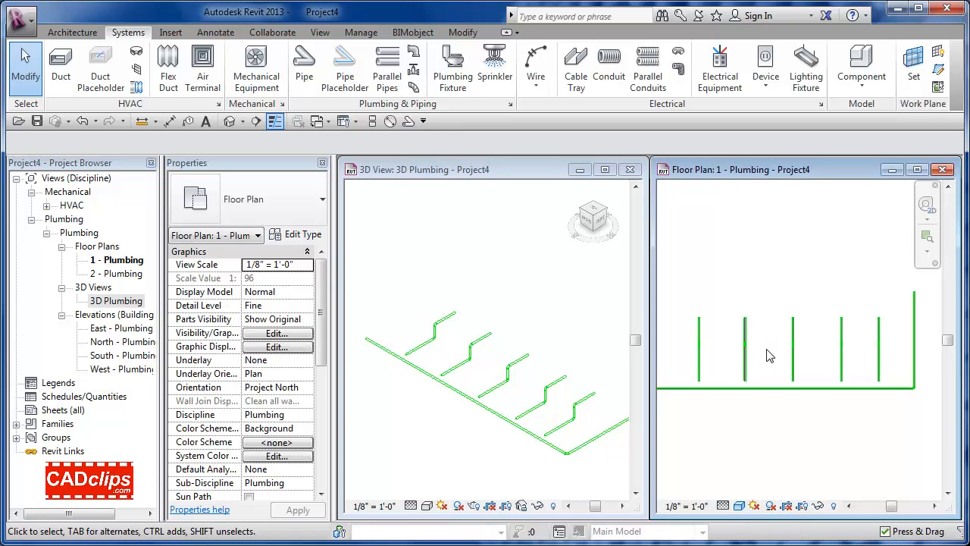
click(462, 31)
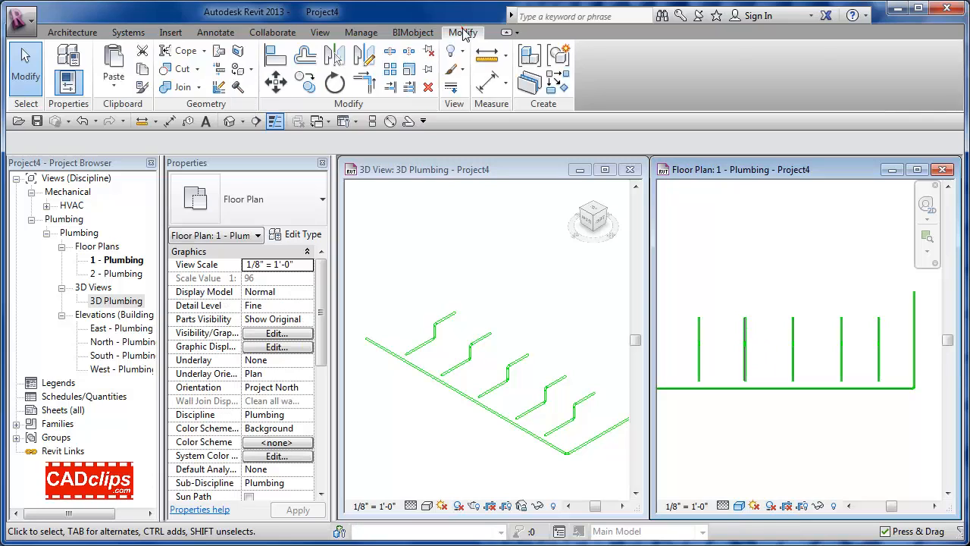
click(410, 88)
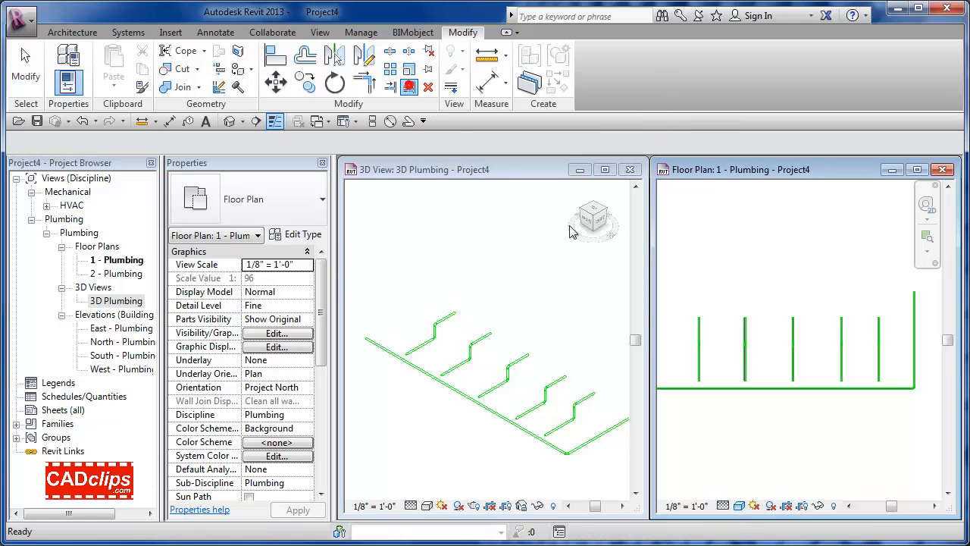
click(714, 387)
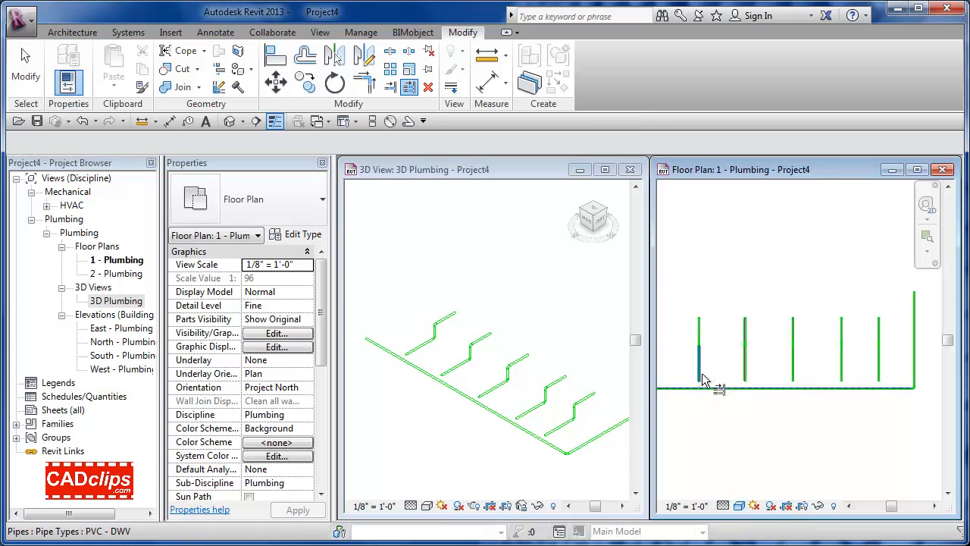
click(793, 372)
click(841, 371)
click(880, 379)
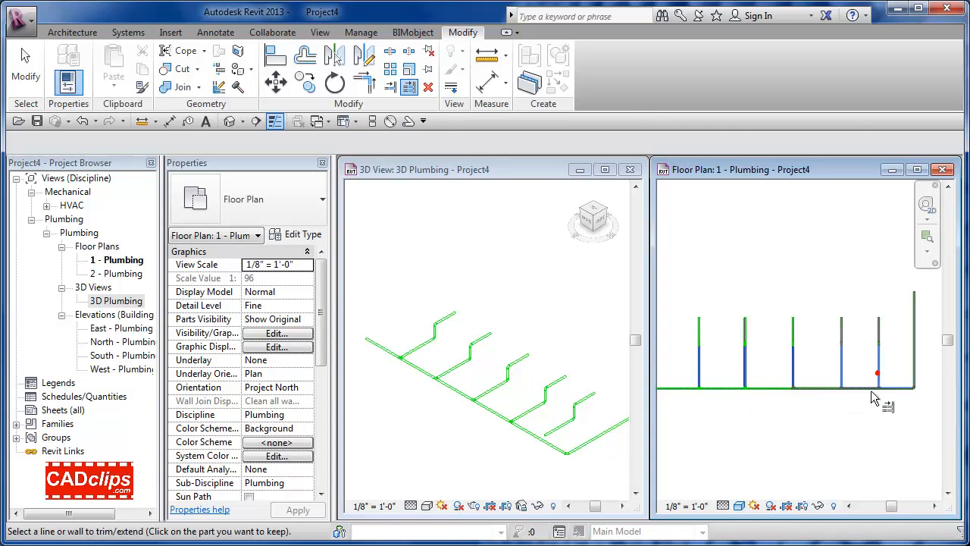
key(Escape)
Set the 3D plumbing view's visual style to Realistic
click(604, 474)
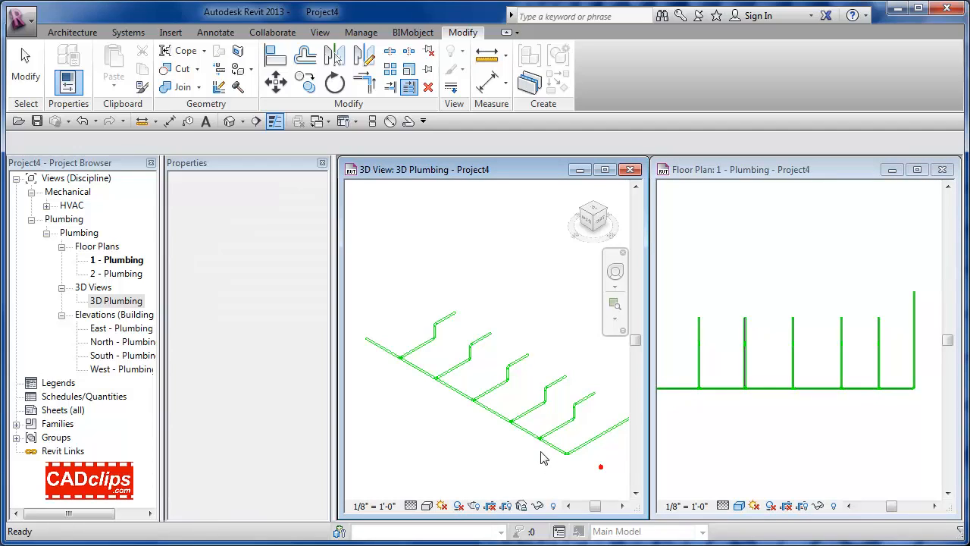
click(515, 459)
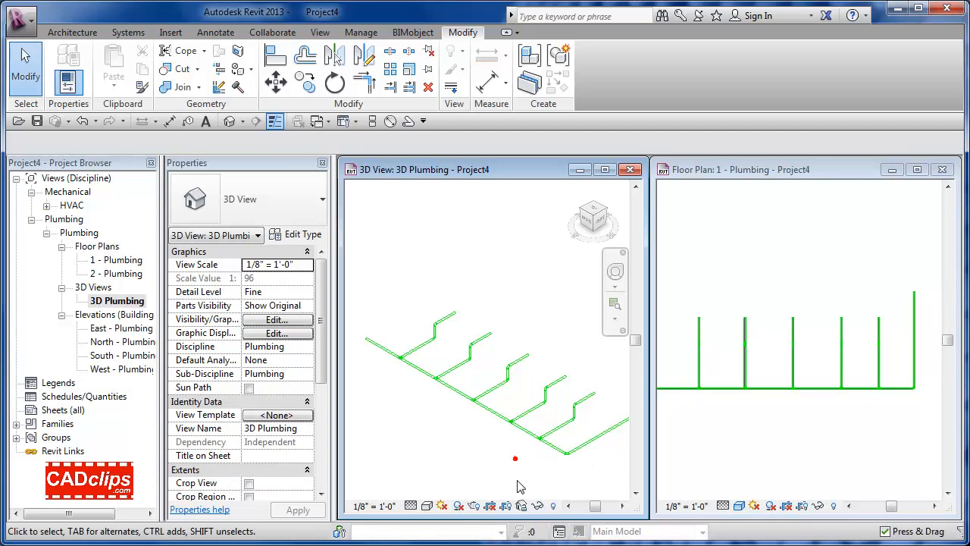
click(427, 505)
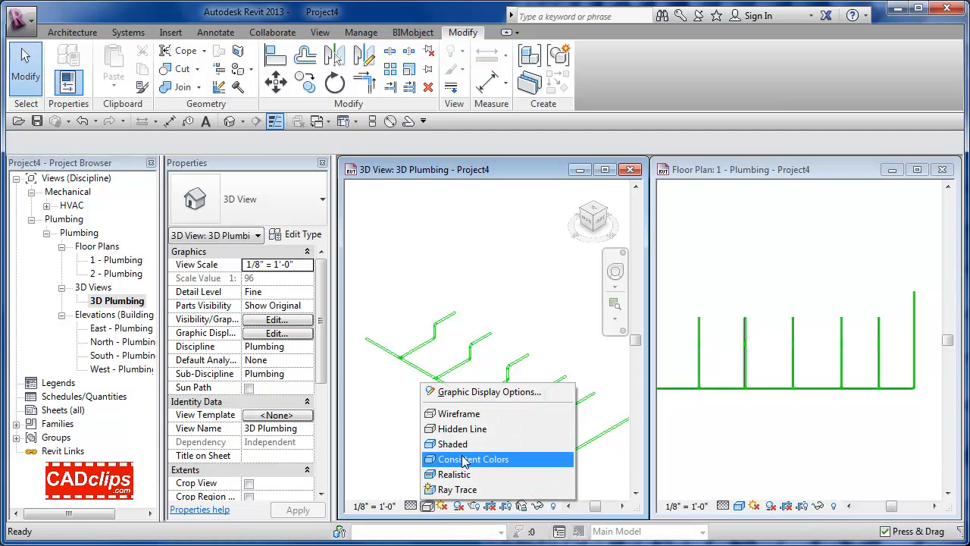
click(457, 474)
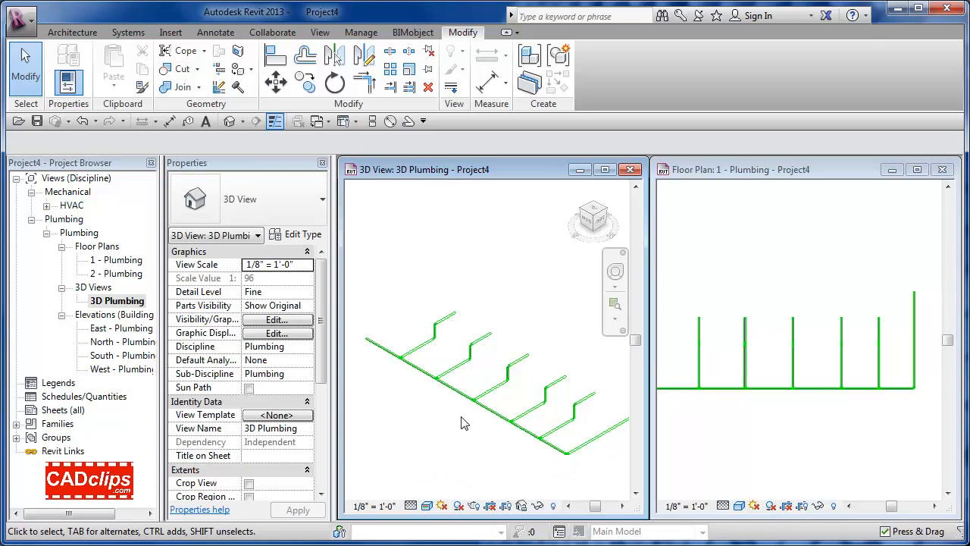
scroll(485, 436, up, 3)
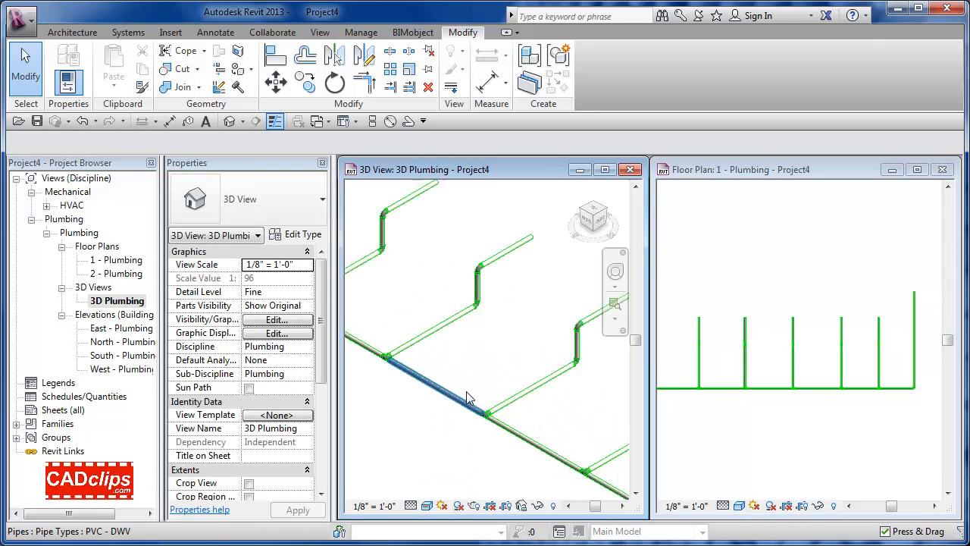
Set the 3D plumbing view's visual style to Shaded and look closely at the branch connections on the main pipe
click(431, 511)
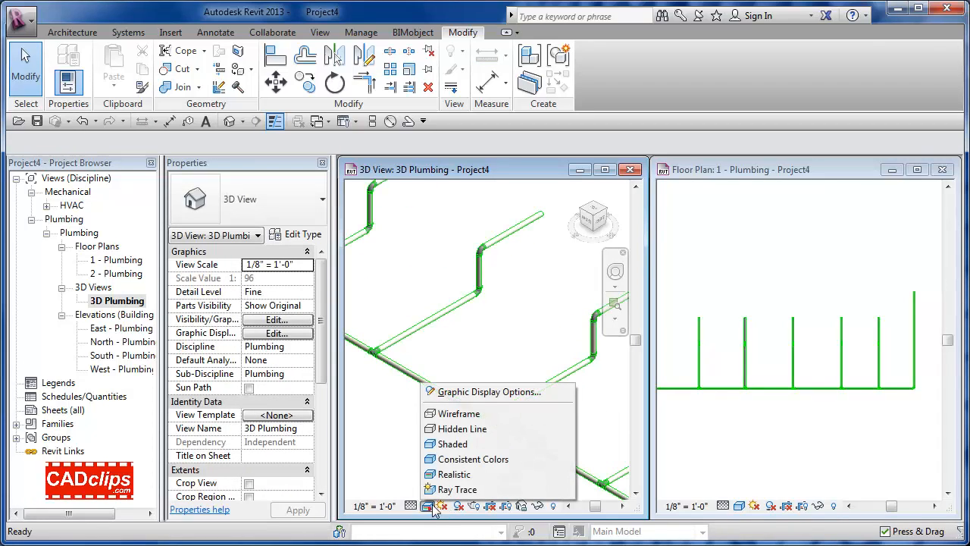
click(466, 443)
scroll(433, 405, up, 5)
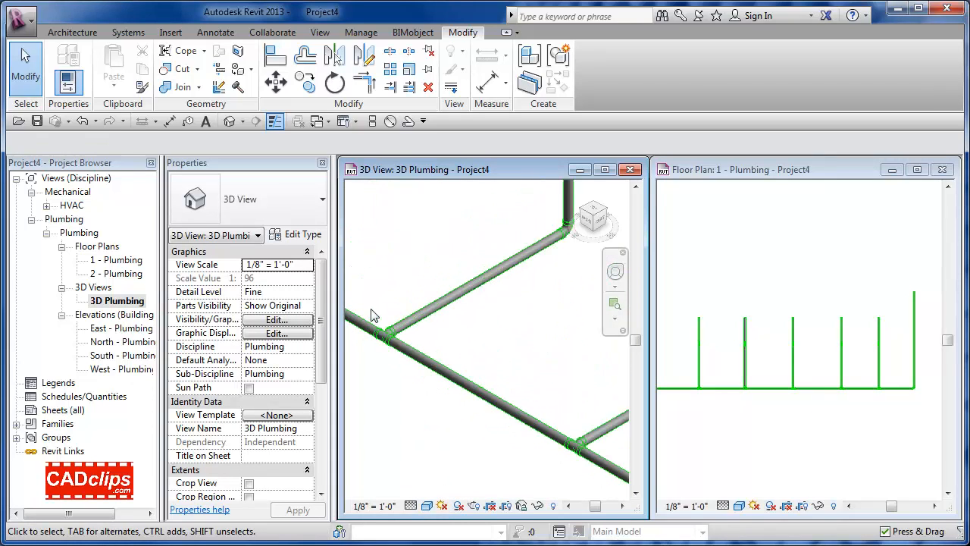
Examine a branch connection on the main pipe up close and the whole pipe layout in the 3D view and floor plan
scroll(381, 322, up, 2)
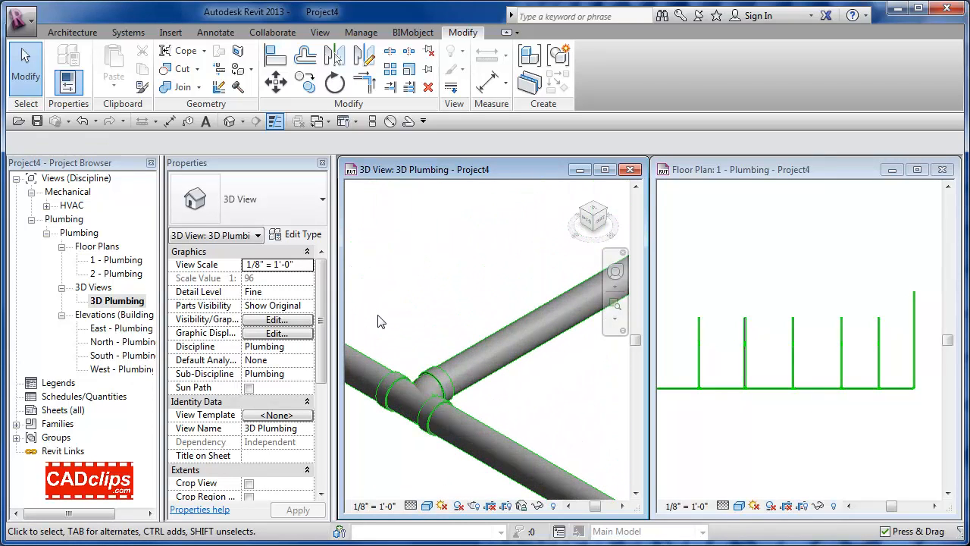
scroll(380, 322, down, 2)
click(702, 440)
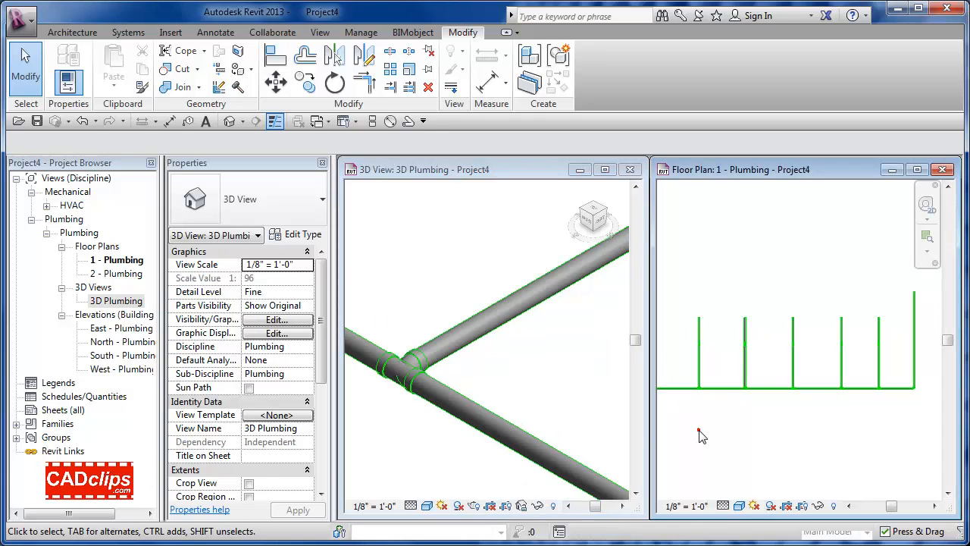
scroll(700, 434, down, 2)
mouse_move(727, 433)
middle_down()
mouse_move(753, 433)
mouse_move(749, 426)
middle_up()
click(543, 417)
scroll(541, 415, down, 3)
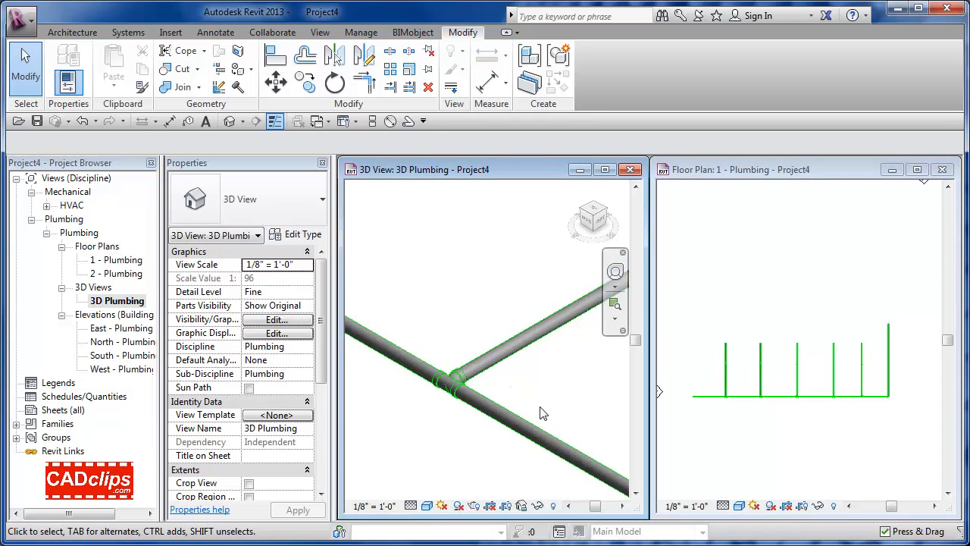
middle_drag(540, 407, 480, 392)
scroll(480, 368, down, 3)
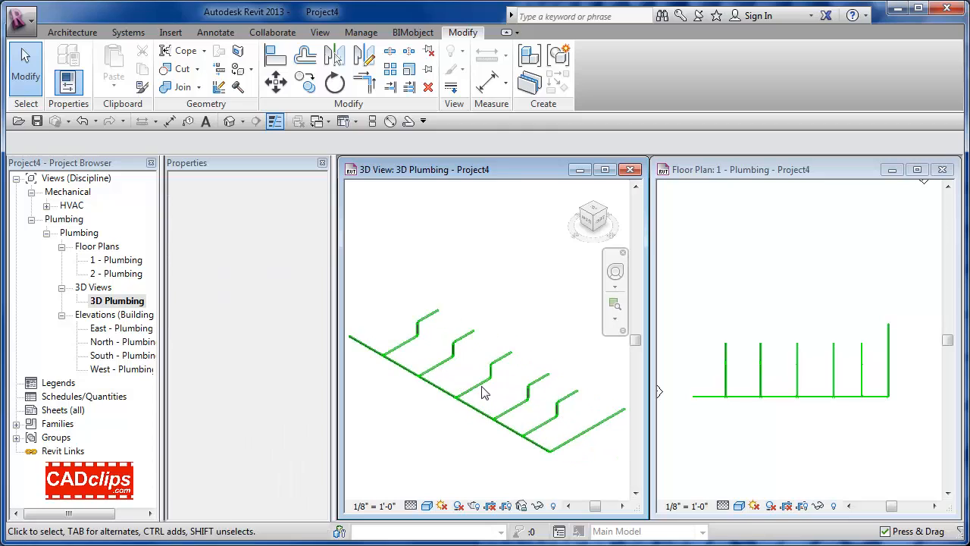
click(588, 430)
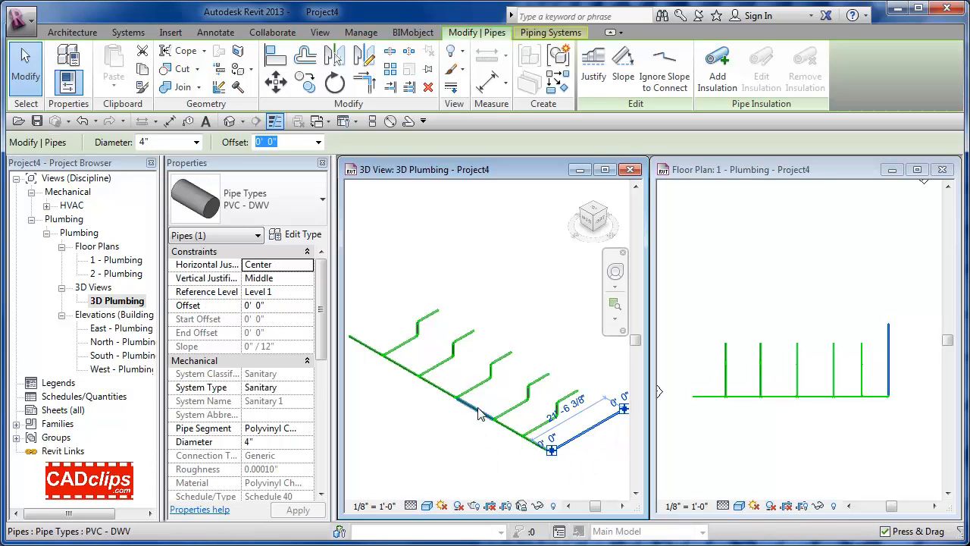
key(Tab)
key(Tab)
key(Tab)
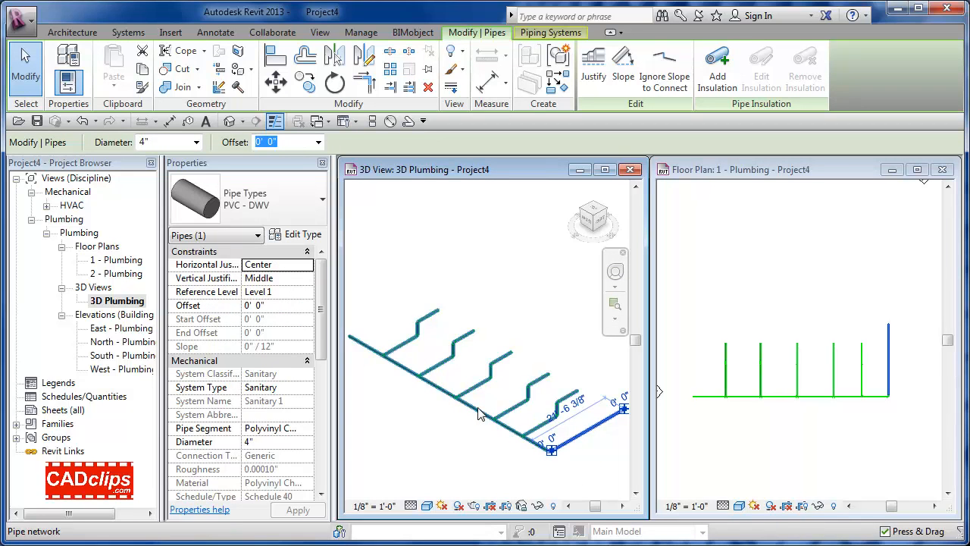
click(469, 439)
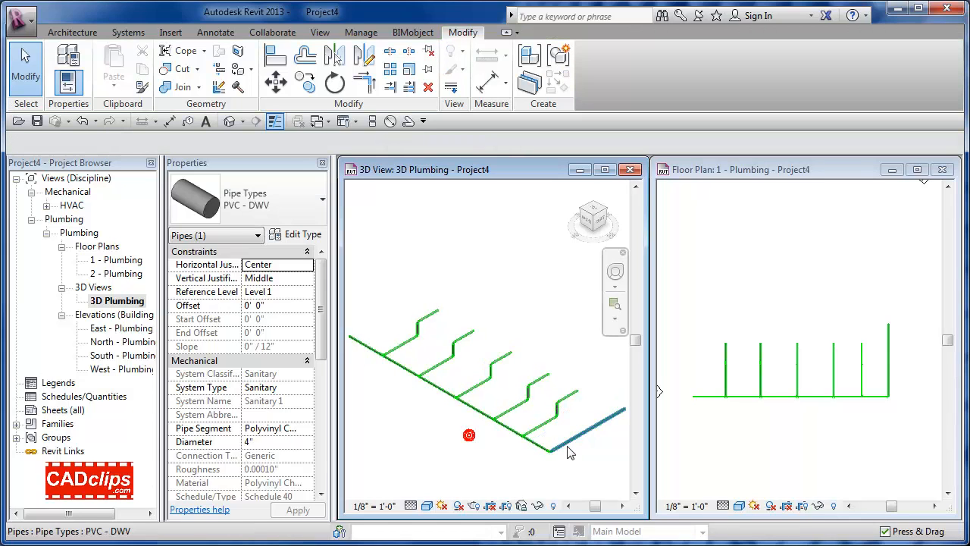
click(569, 451)
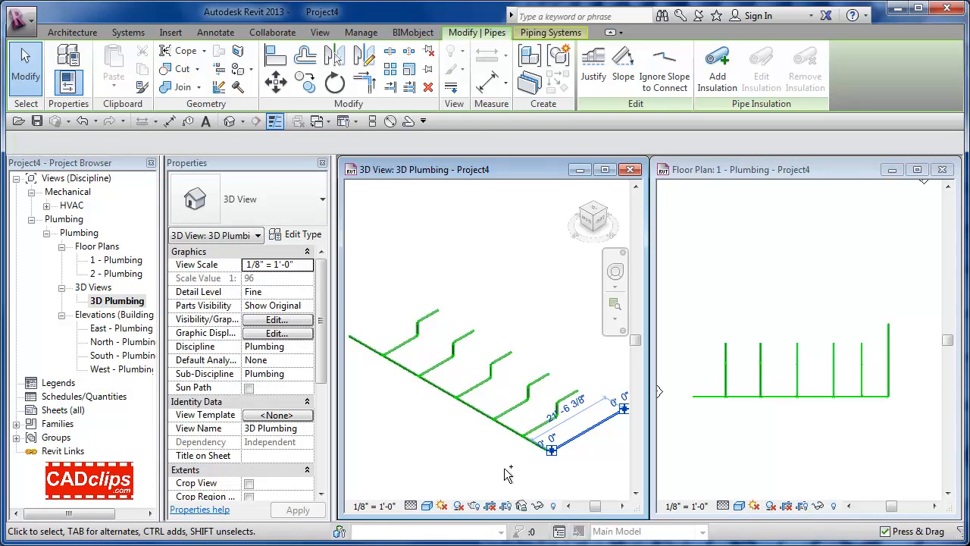
click(473, 478)
middle_drag(520, 470, 435, 470)
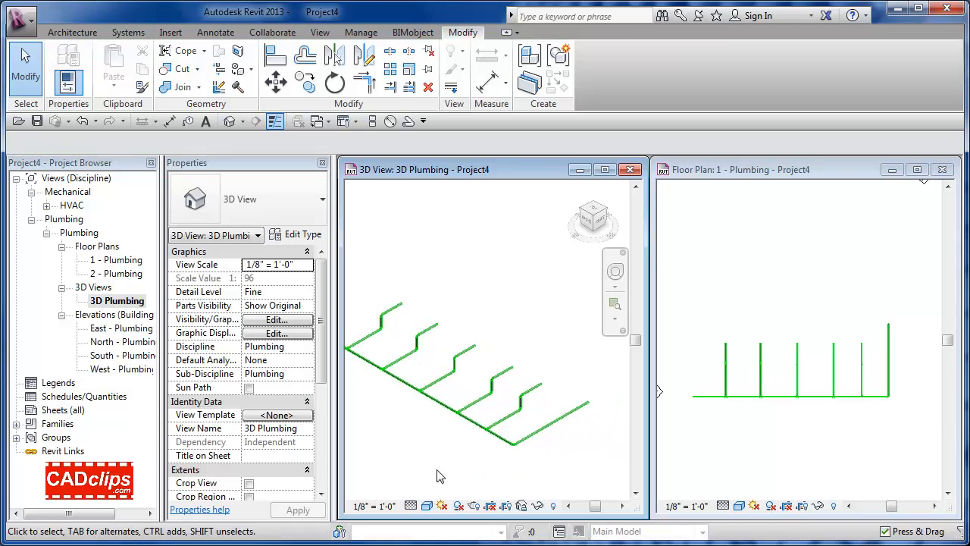
drag(436, 469, 614, 368)
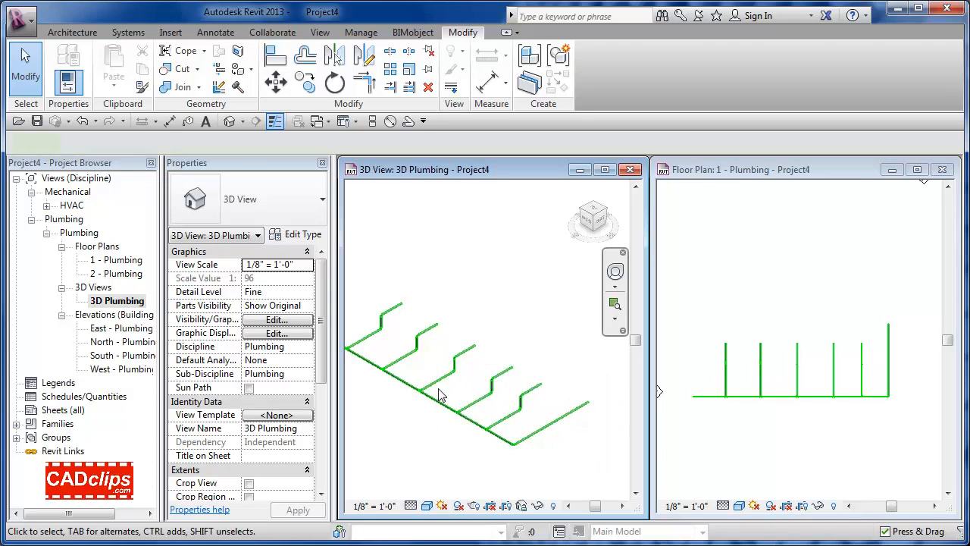
shift+drag(438, 361, 464, 377)
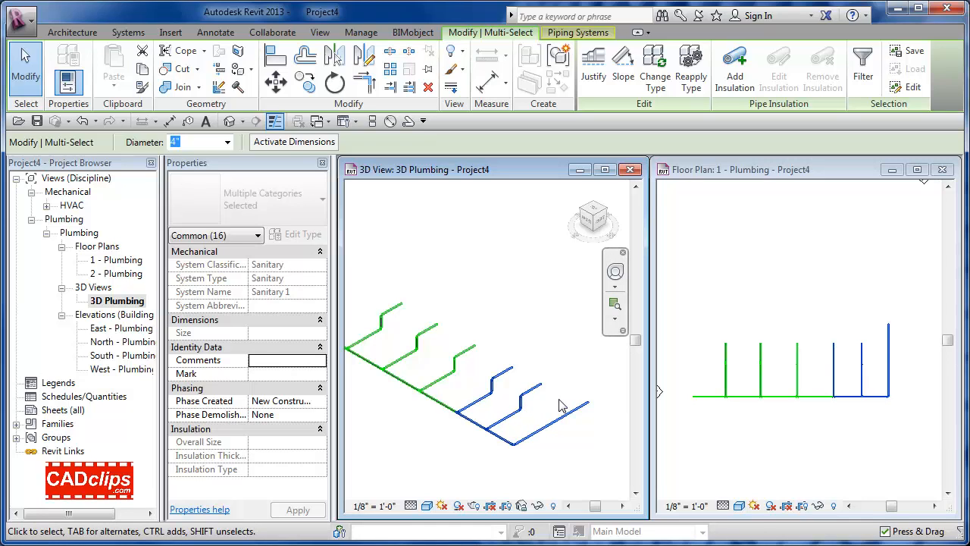
click(517, 336)
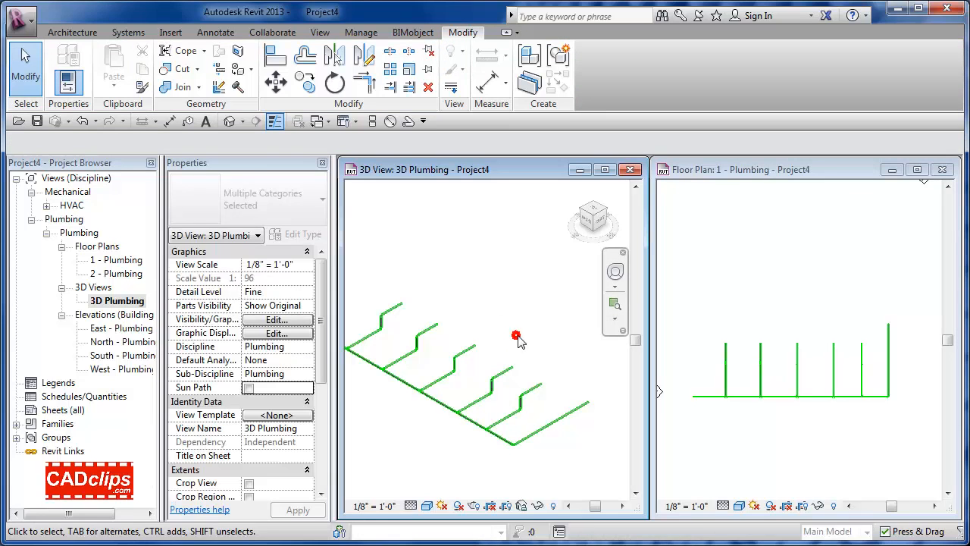
Select the entire connected pipe network in the 3D view, starting from the end pipe without a stepped branch
middle_drag(518, 341, 558, 344)
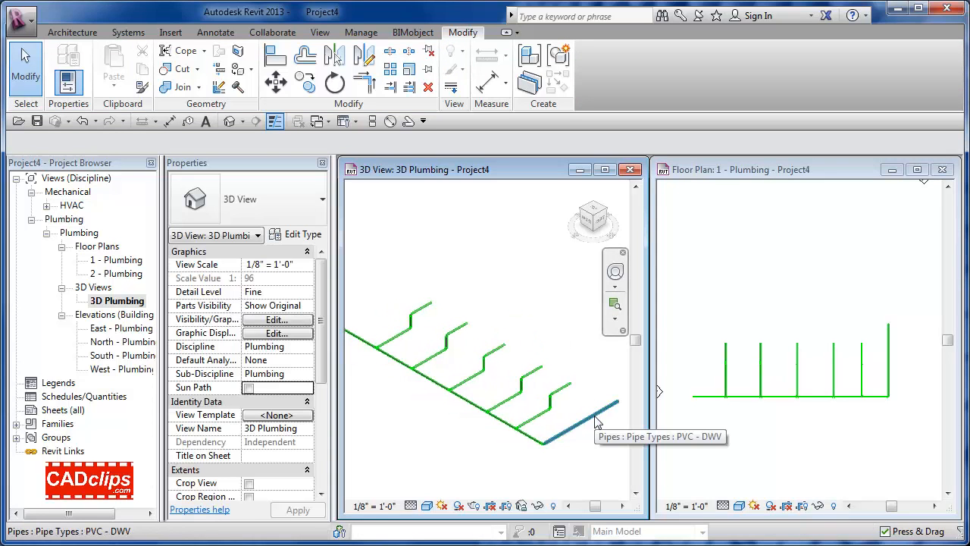
key(Tab)
key(Tab)
key(Tab)
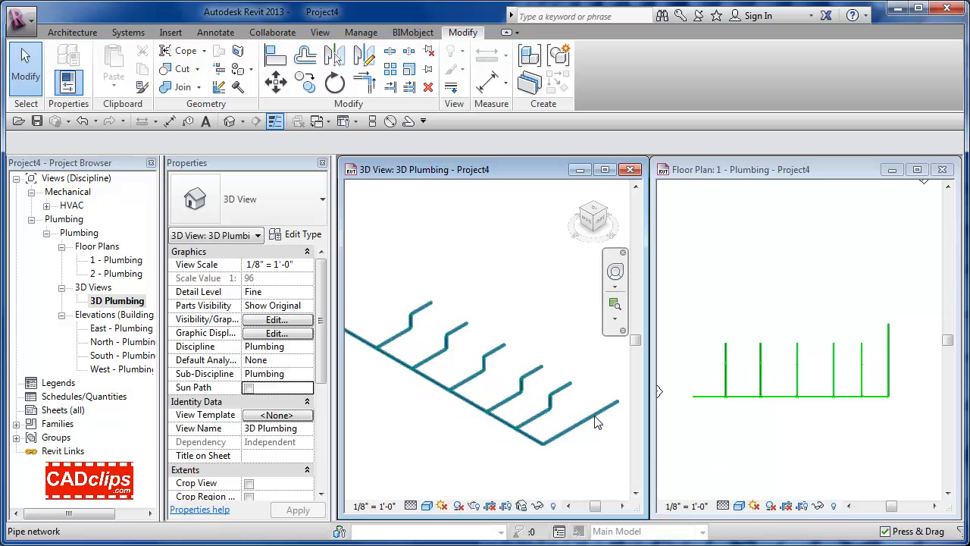
click(596, 420)
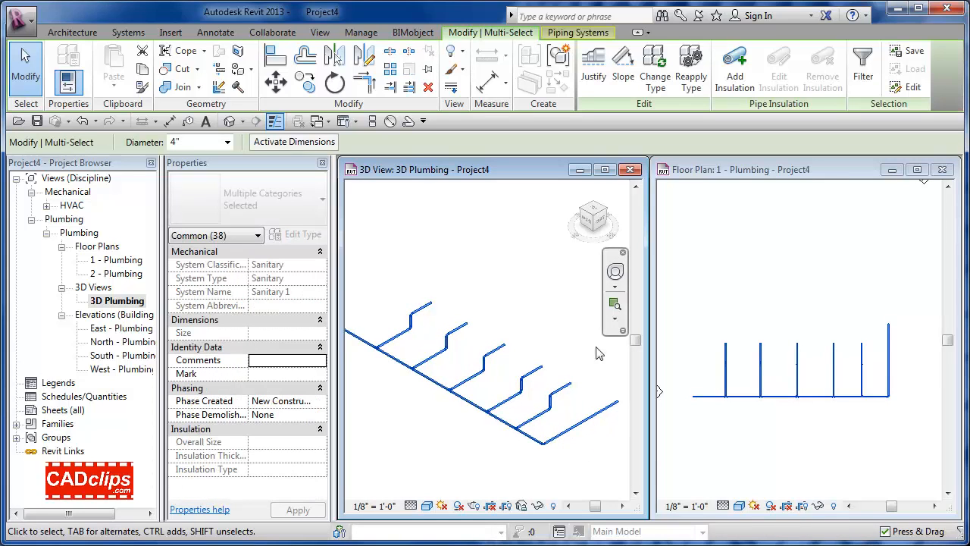
Slope the selected pipe network at 1/8" / 12" with the slope control point at the free end of the end pipe
click(624, 67)
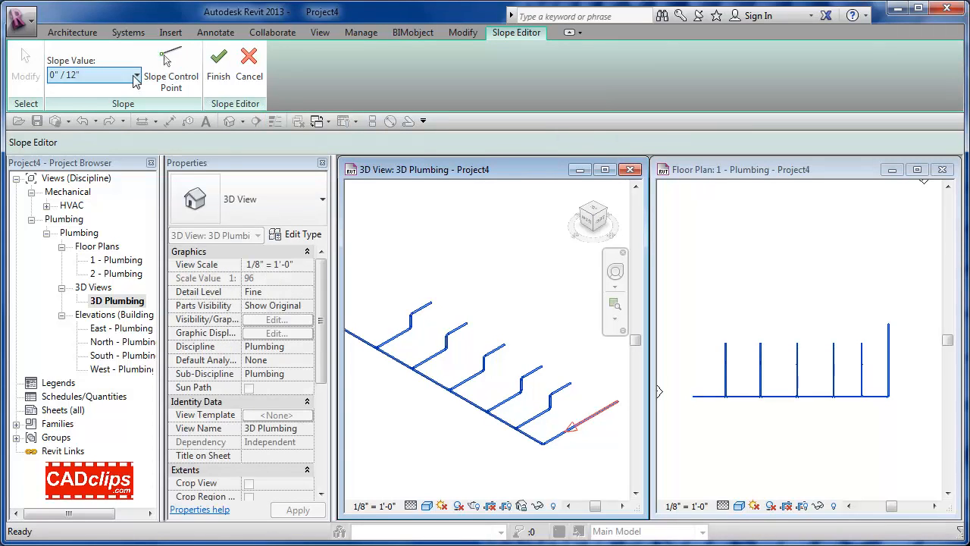
click(137, 76)
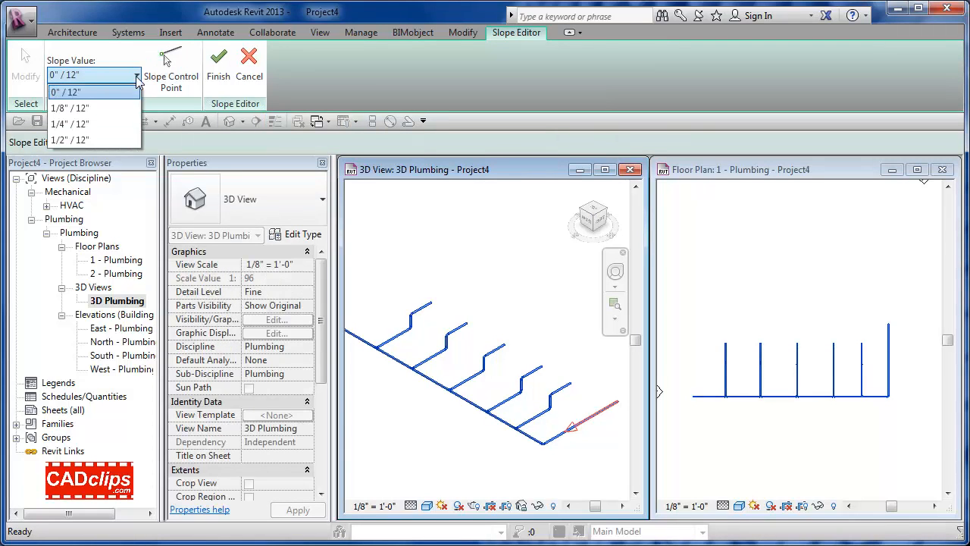
click(85, 112)
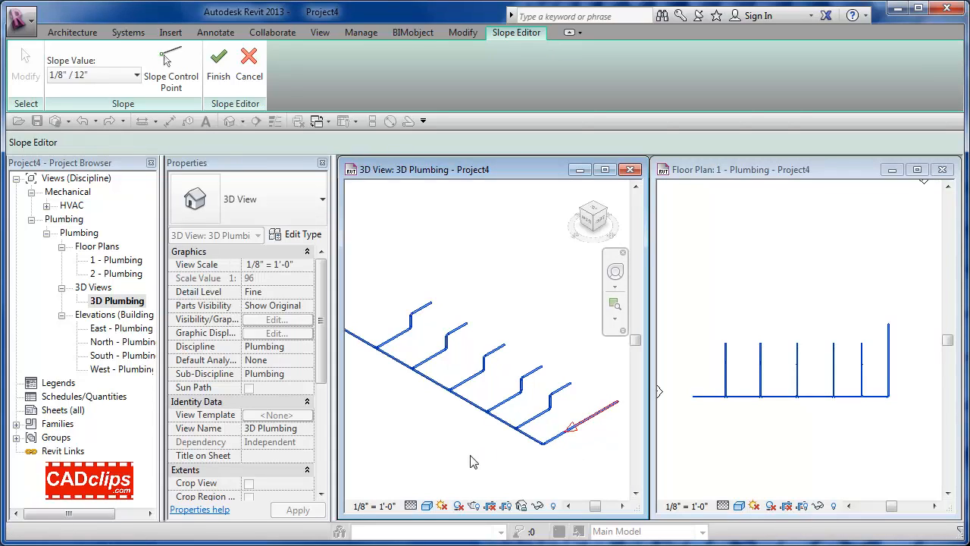
middle_drag(472, 461, 487, 464)
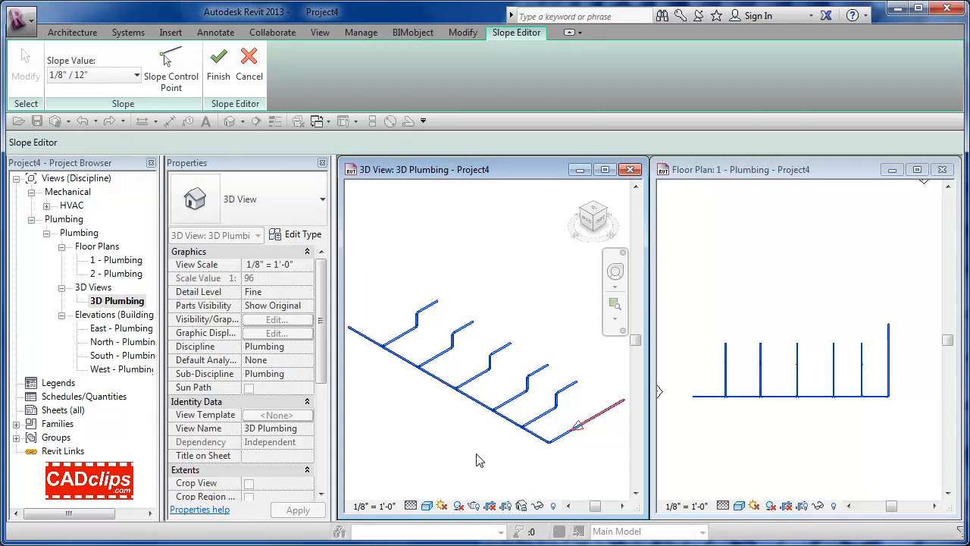
click(171, 82)
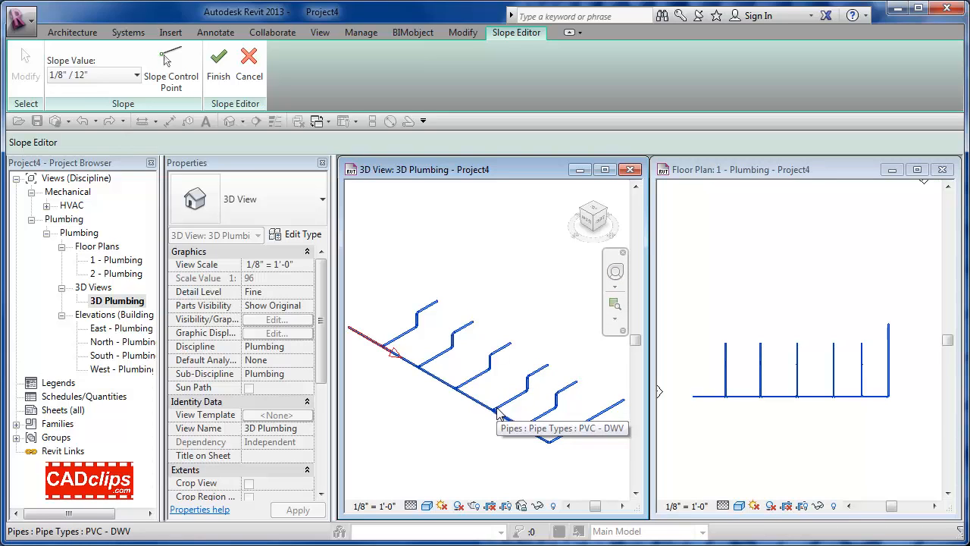
click(182, 83)
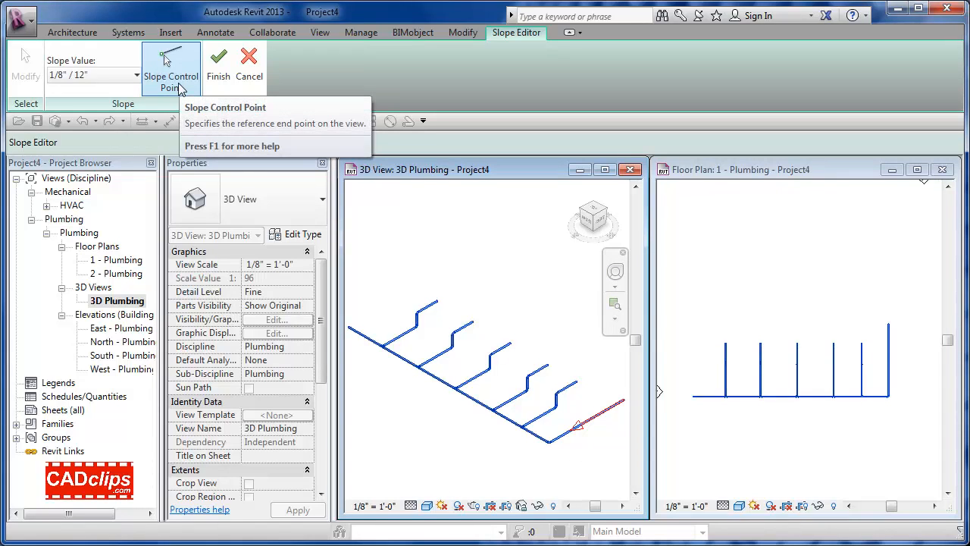
click(218, 67)
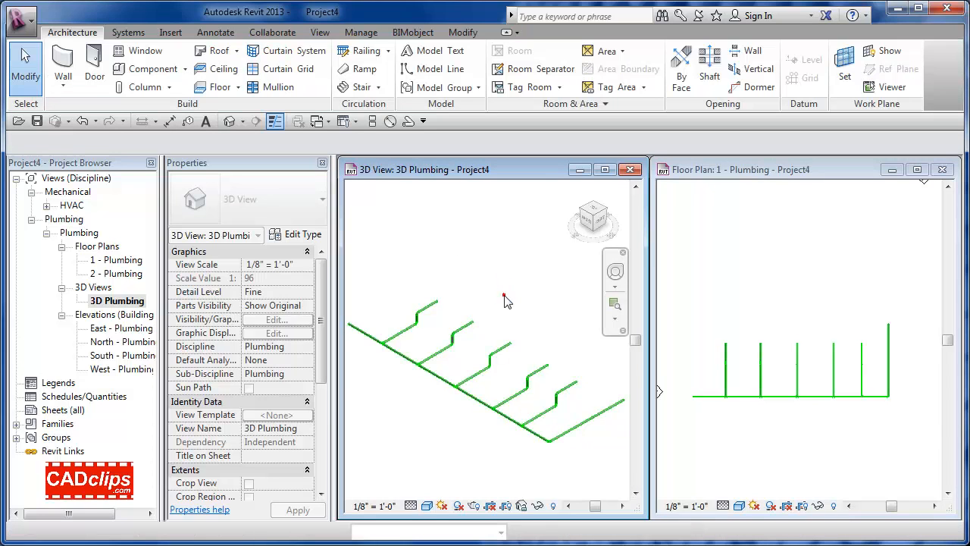
Examine the slope of the main pipe from the front in the 3D view
mouse_move(489, 420)
shift+middle_down()
mouse_move(507, 425)
mouse_move(566, 398)
mouse_move(582, 377)
shift+middle_up()
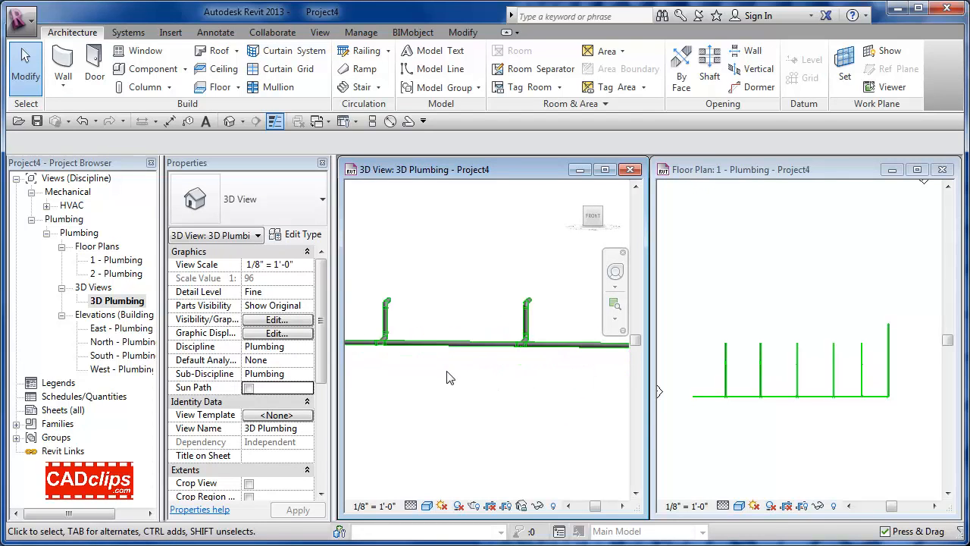
click(594, 219)
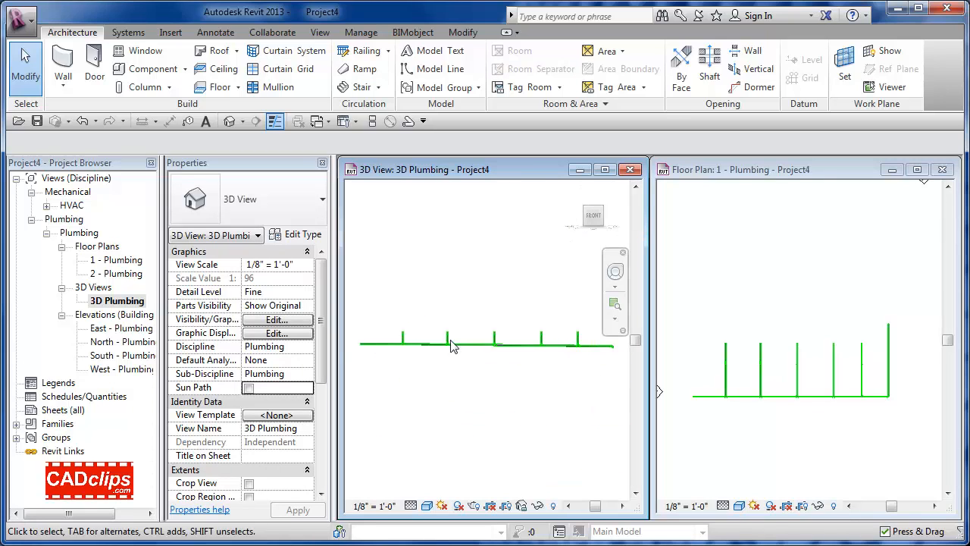
shift+middle_drag(373, 357, 467, 376)
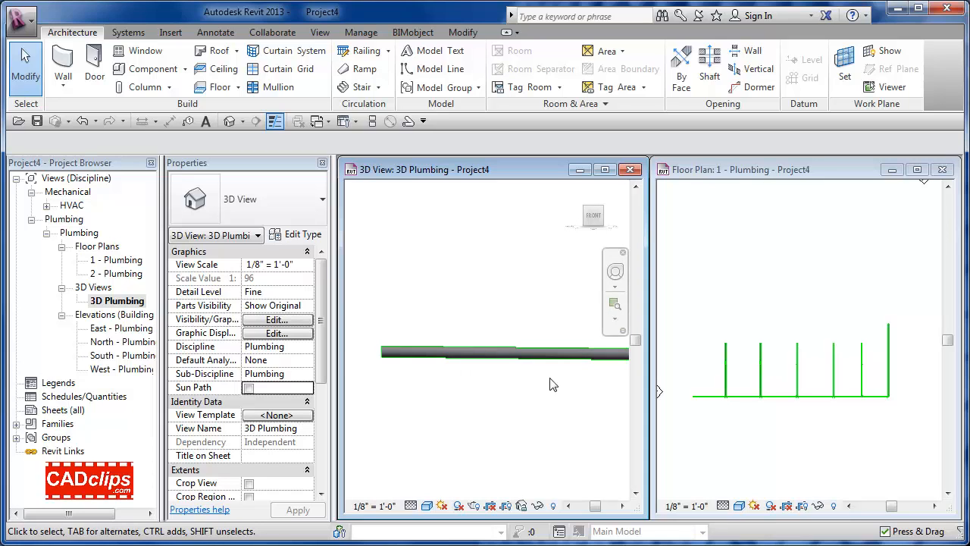
Place a spot elevation with leader and shoulder at the free end of the end pipe in the 3D view
shift+middle_drag(550, 384, 539, 404)
scroll(545, 390, up, 5)
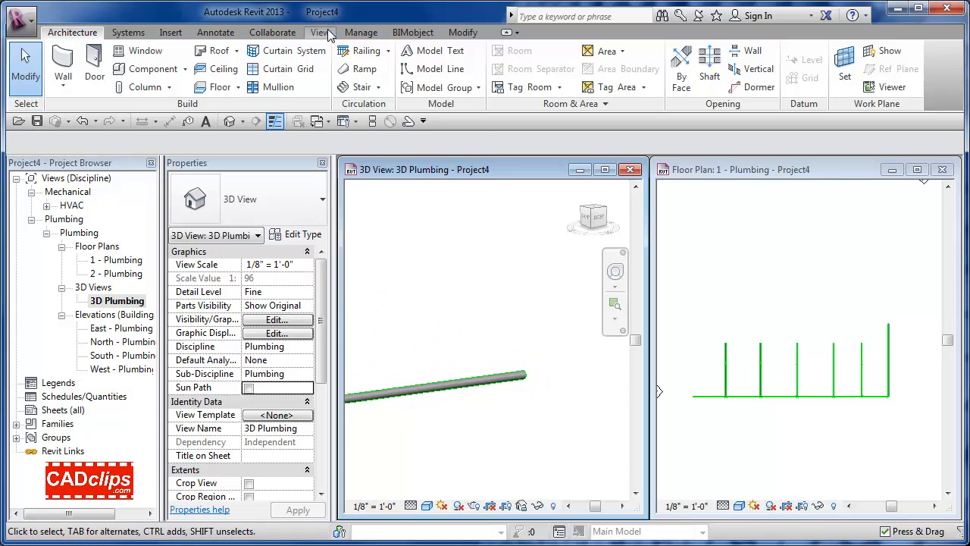
click(213, 33)
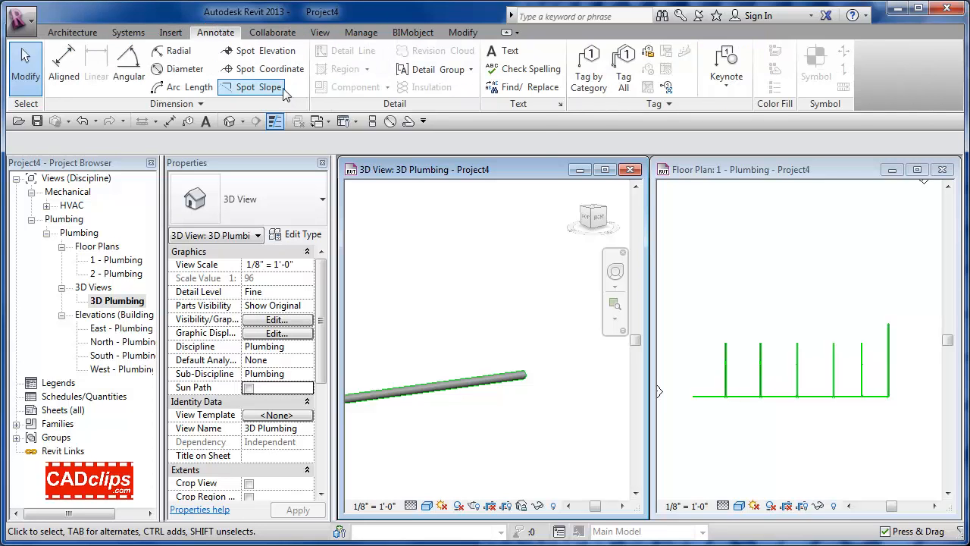
click(267, 50)
scroll(552, 377, up, 3)
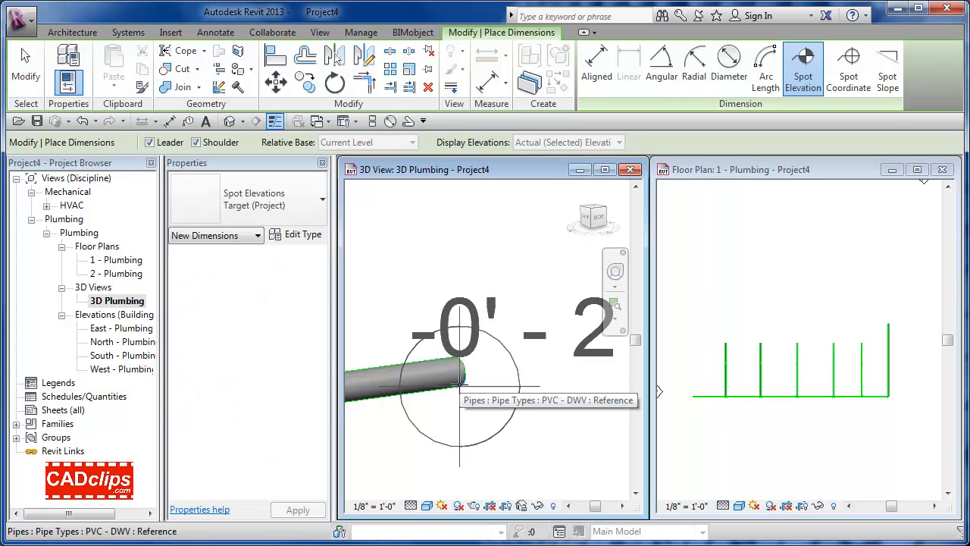
middle_drag(459, 373, 412, 385)
click(404, 373)
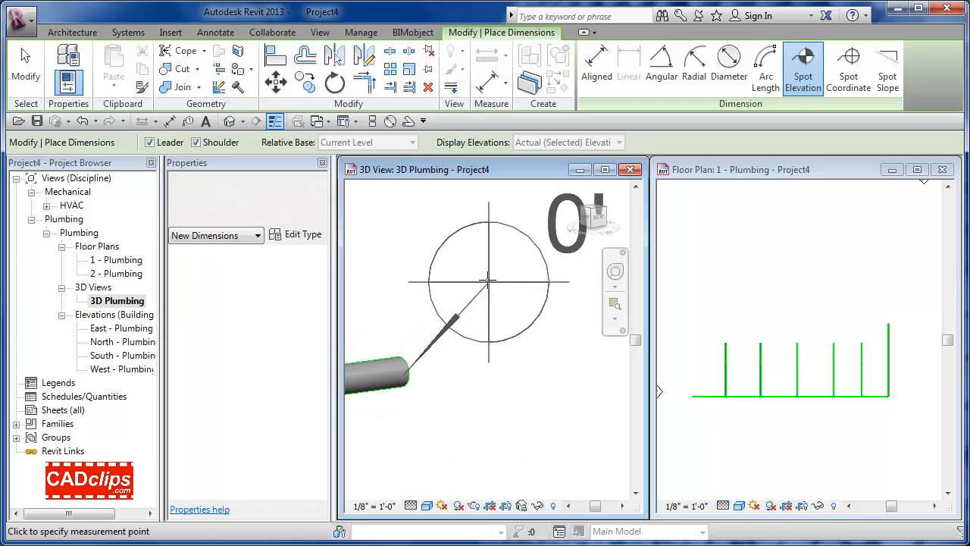
scroll(481, 274, down, 3)
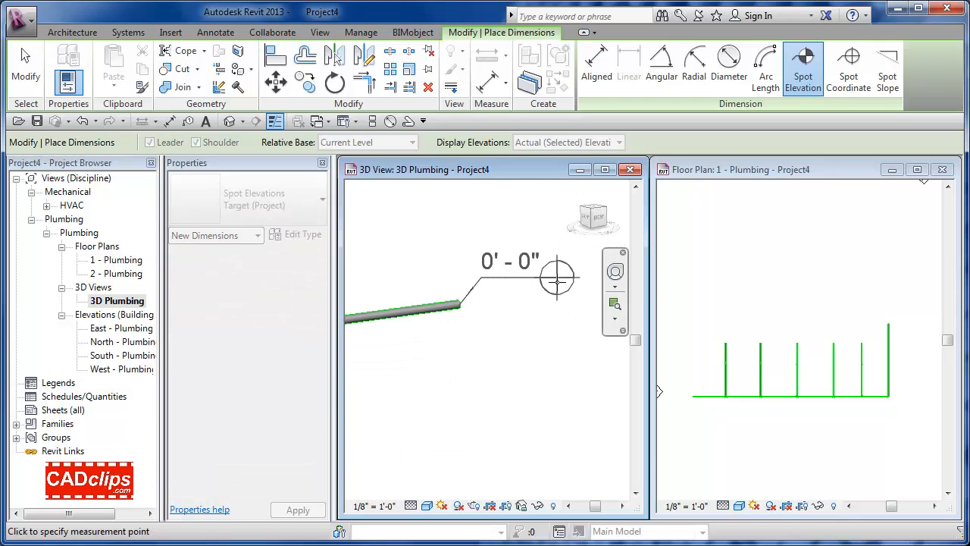
click(557, 279)
Place a spot elevation with leader and shoulder at the upper pipe end of the nearest stepped branch run
mouse_move(503, 347)
middle_down()
mouse_move(440, 294)
mouse_move(507, 344)
middle_up()
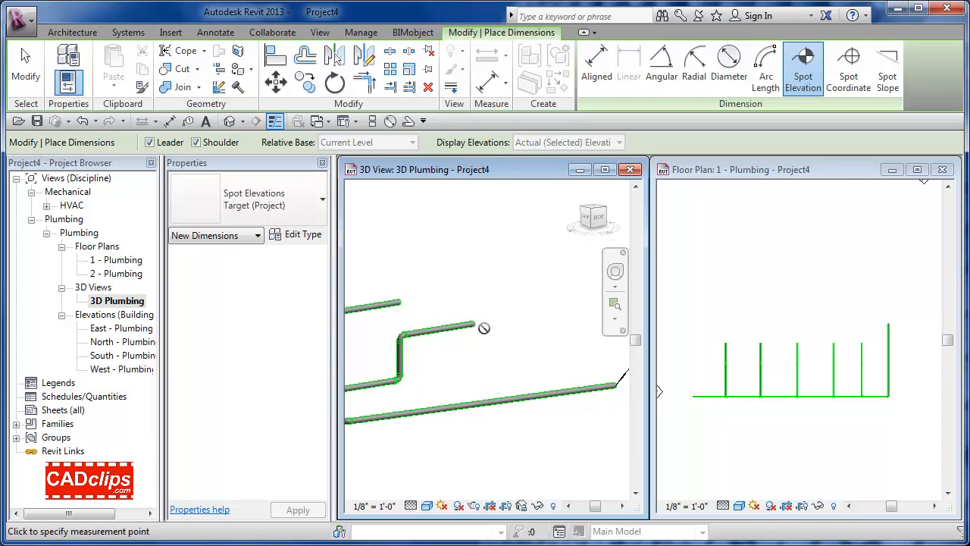
scroll(485, 327, up, 3)
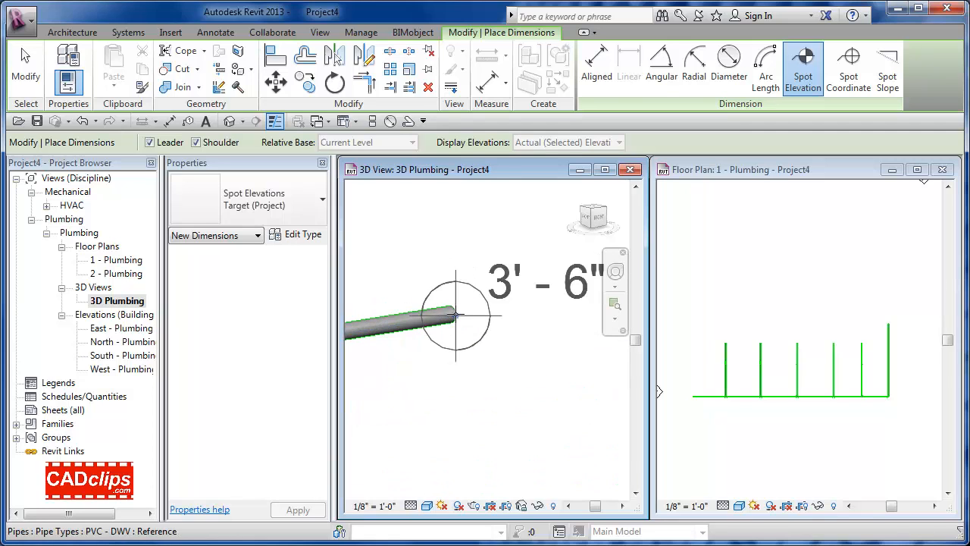
scroll(447, 314, up, 2)
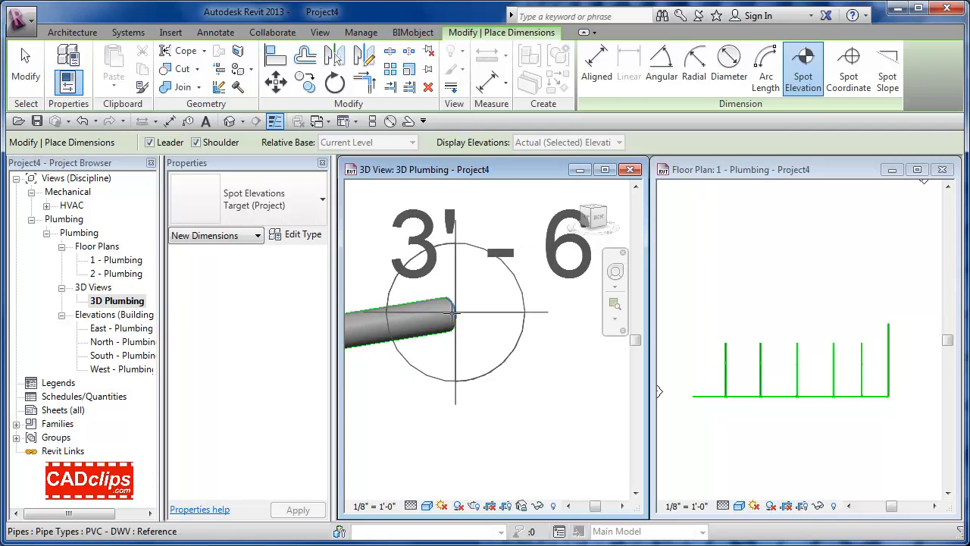
click(453, 312)
scroll(453, 312, down, 3)
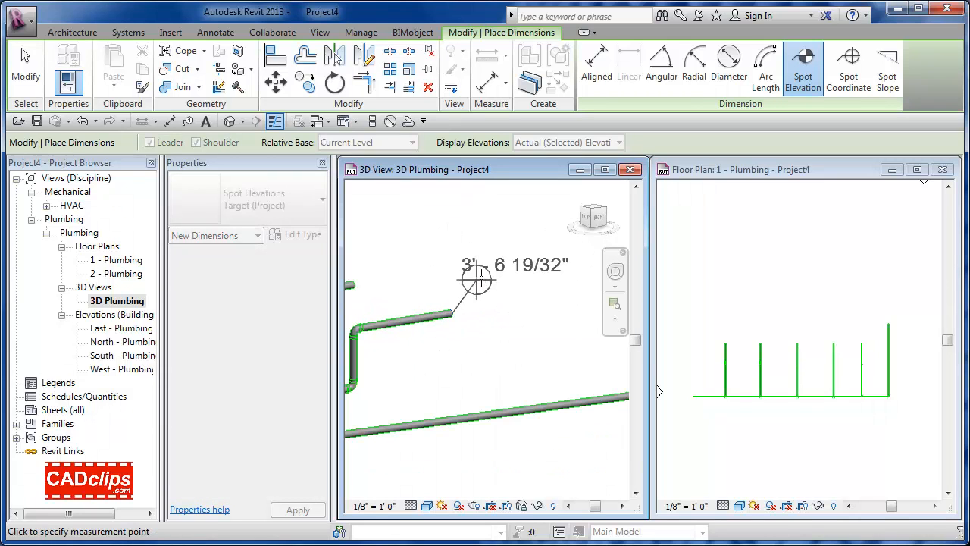
click(480, 278)
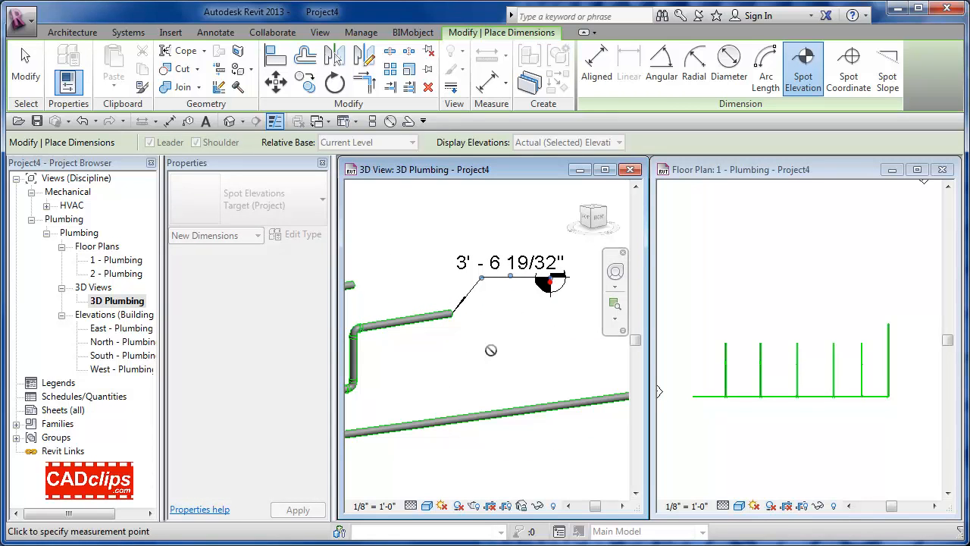
Finish the spot elevation at the nearest branch's upper pipe end by setting the shoulder end beyond the pipe
click(551, 282)
key(Escape)
key(Escape)
Save the 3D view's current orientation and lock the view
mouse_move(491, 350)
middle_down()
mouse_move(491, 378)
mouse_move(552, 365)
middle_up()
scroll(491, 378, down, 2)
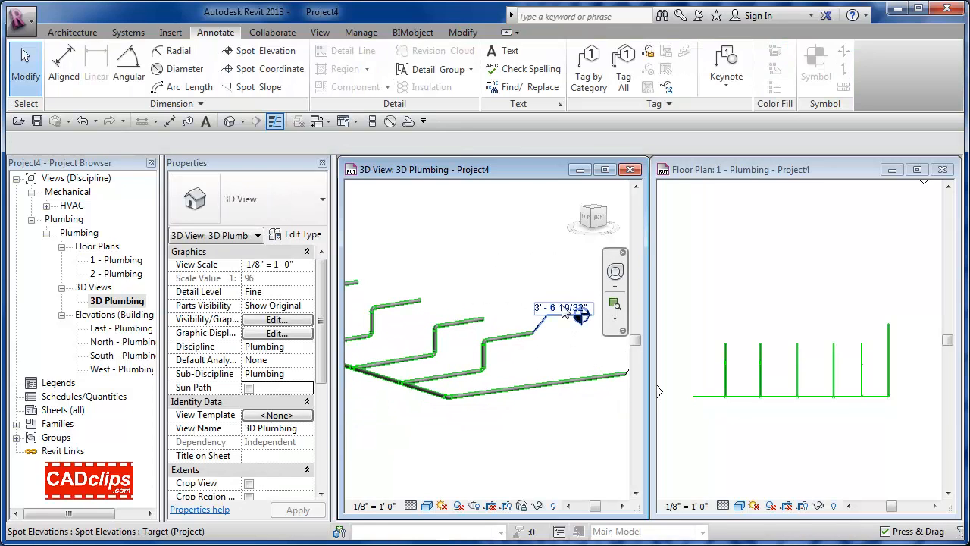
click(524, 507)
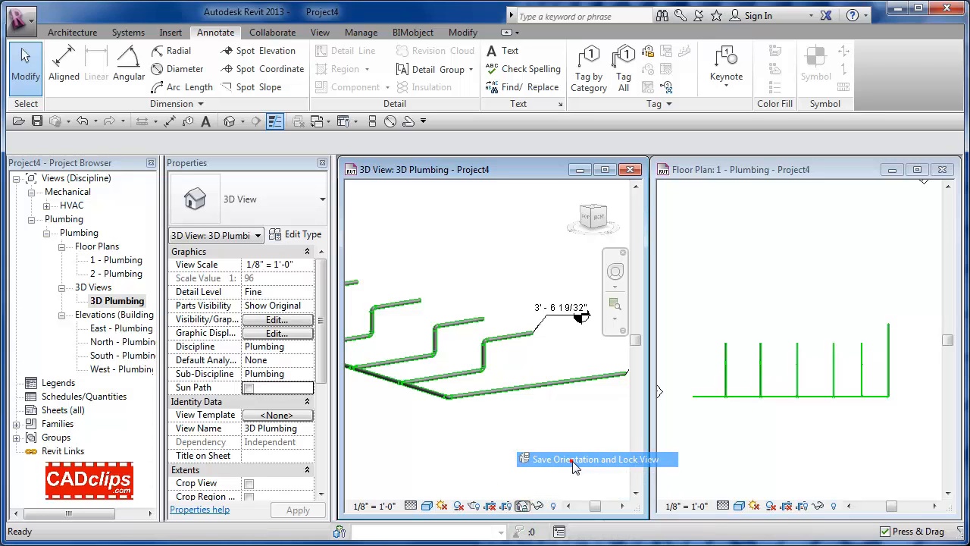
click(572, 461)
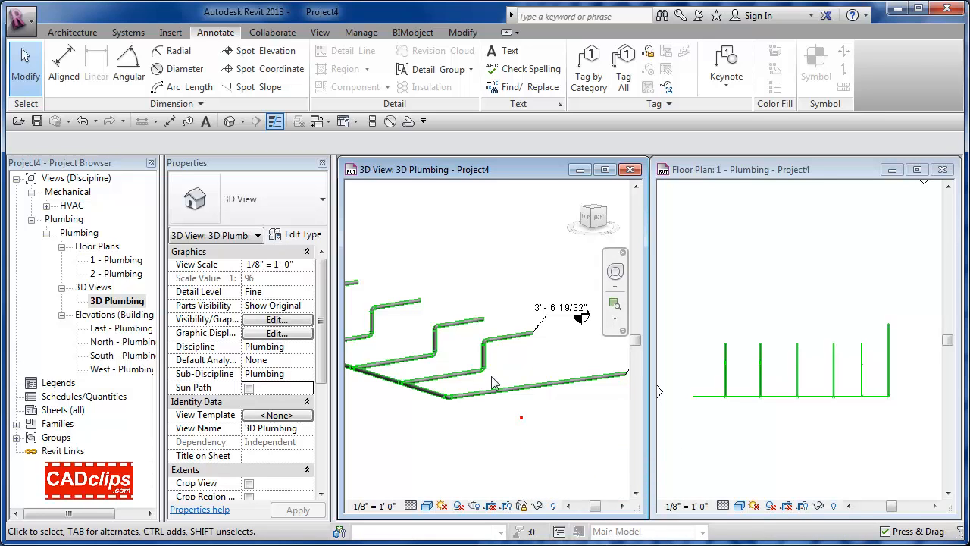
Place a spot elevation with leader and shoulder on the lower pipe of the farthest stepped branch
middle_drag(496, 381, 569, 408)
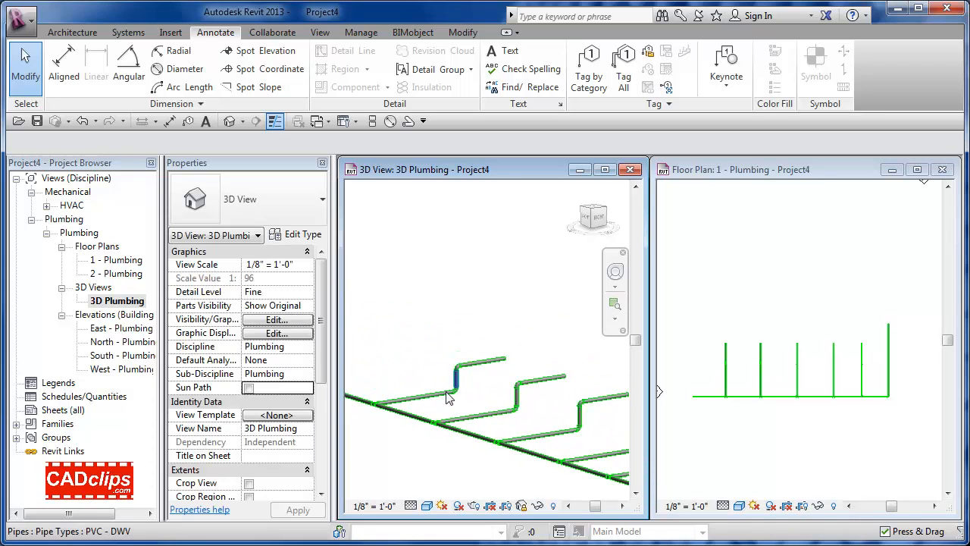
scroll(430, 406, up, 5)
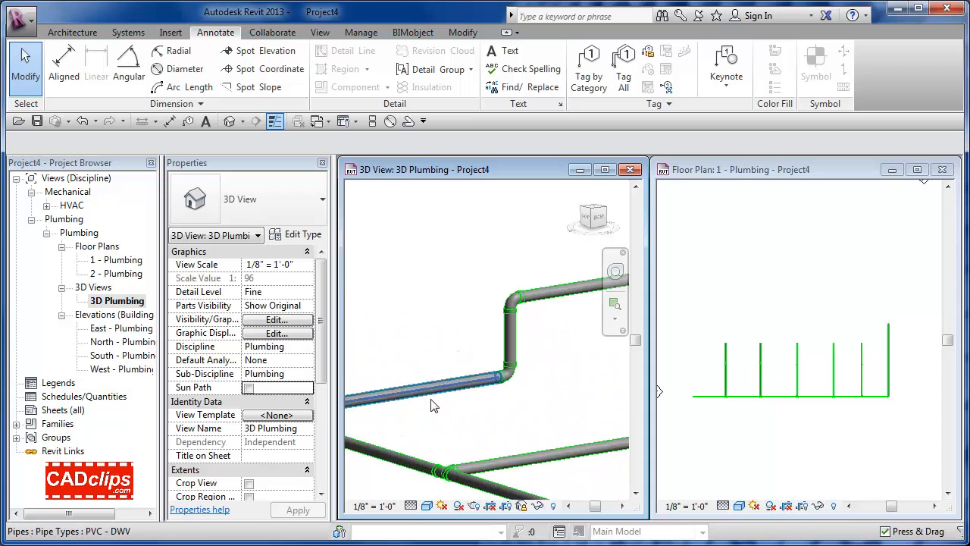
click(269, 56)
middle_drag(526, 357, 608, 345)
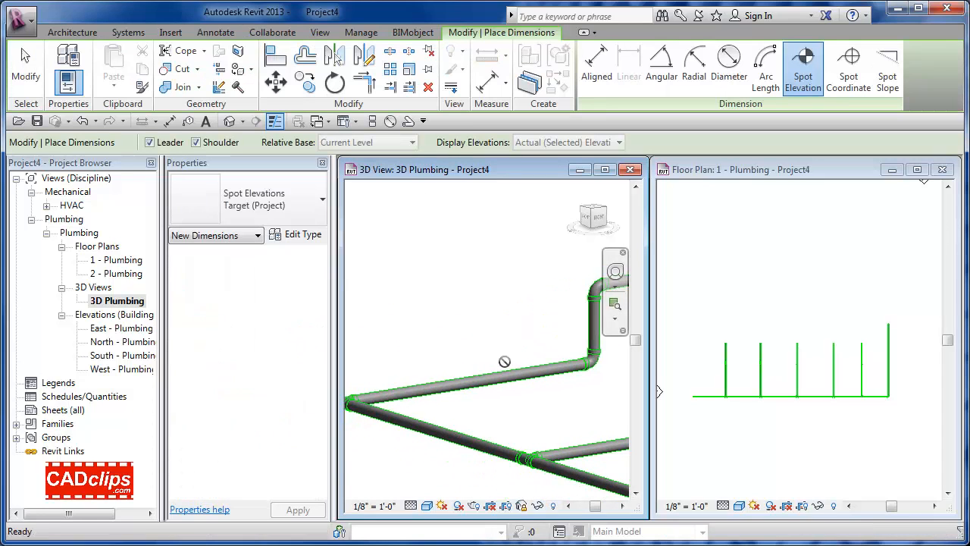
scroll(462, 389, up, 5)
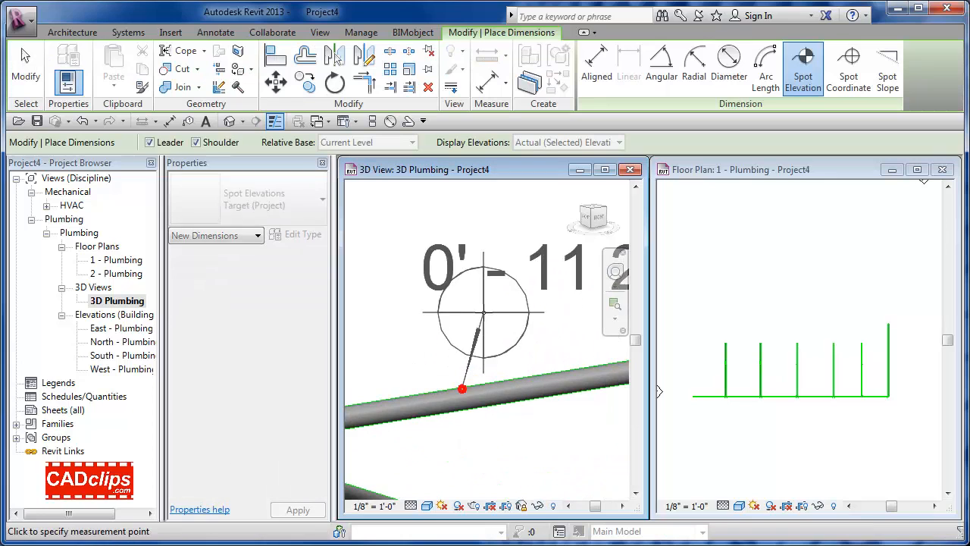
scroll(461, 388, down, 3)
click(439, 355)
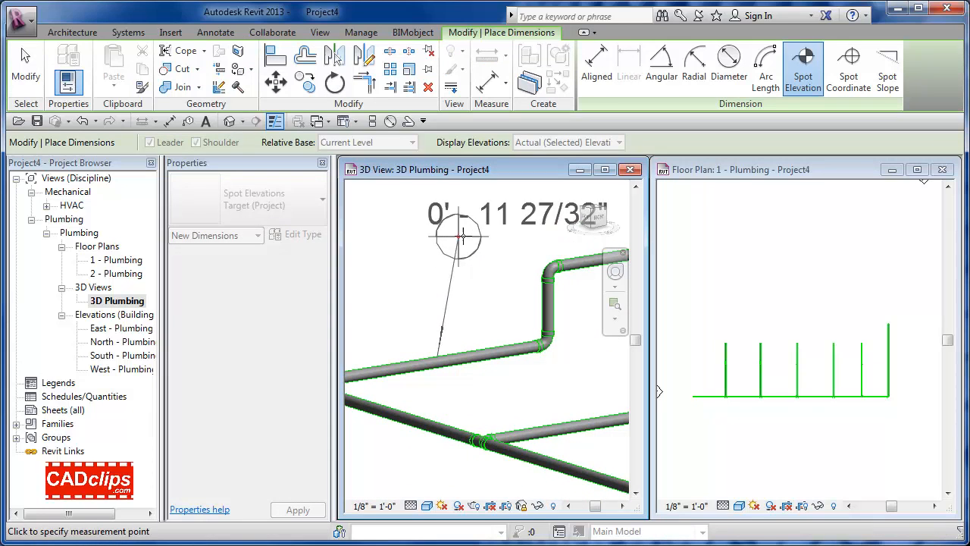
click(461, 236)
middle_drag(549, 235, 530, 310)
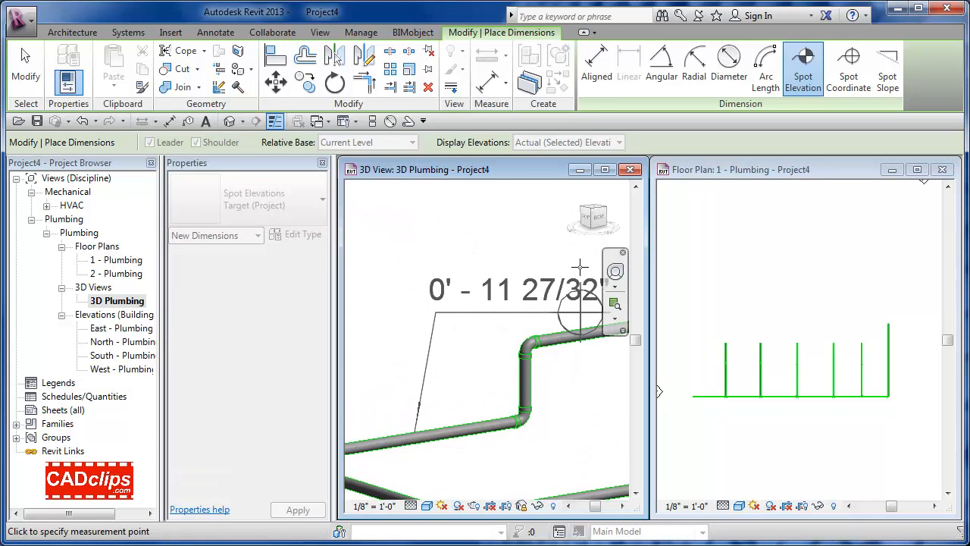
click(580, 267)
key(Escape)
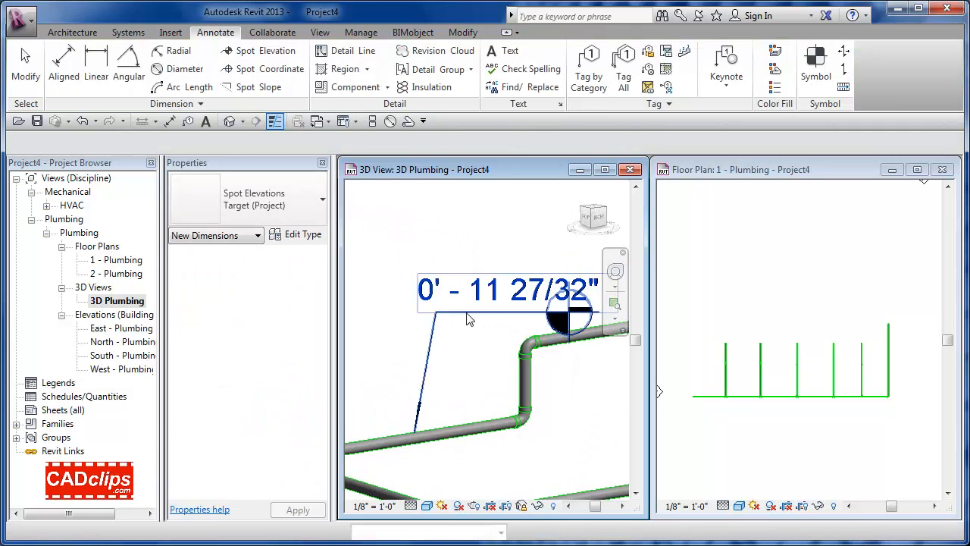
Reposition the lower branch pipe's spot elevation so its text and target symbol sit clear above the branch's upper pipe
click(459, 312)
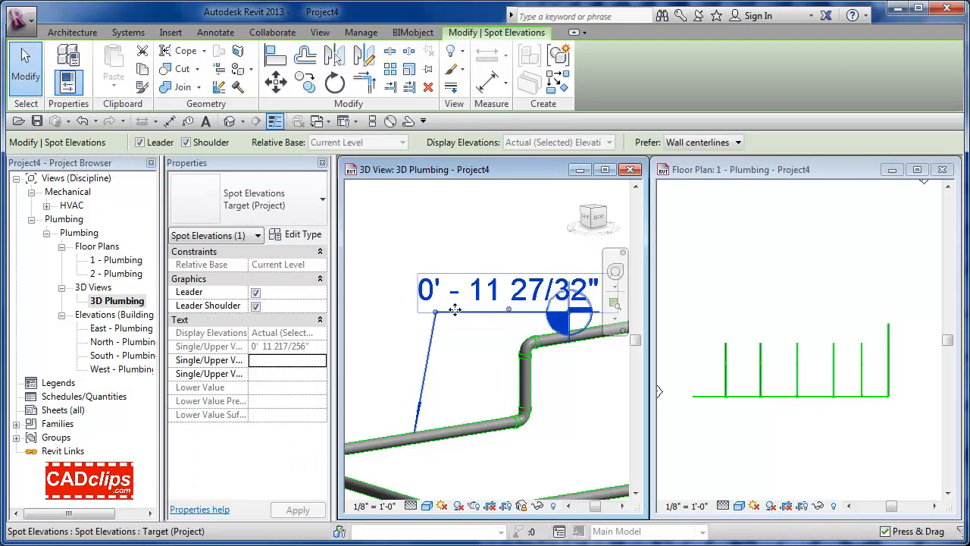
drag(495, 274, 417, 262)
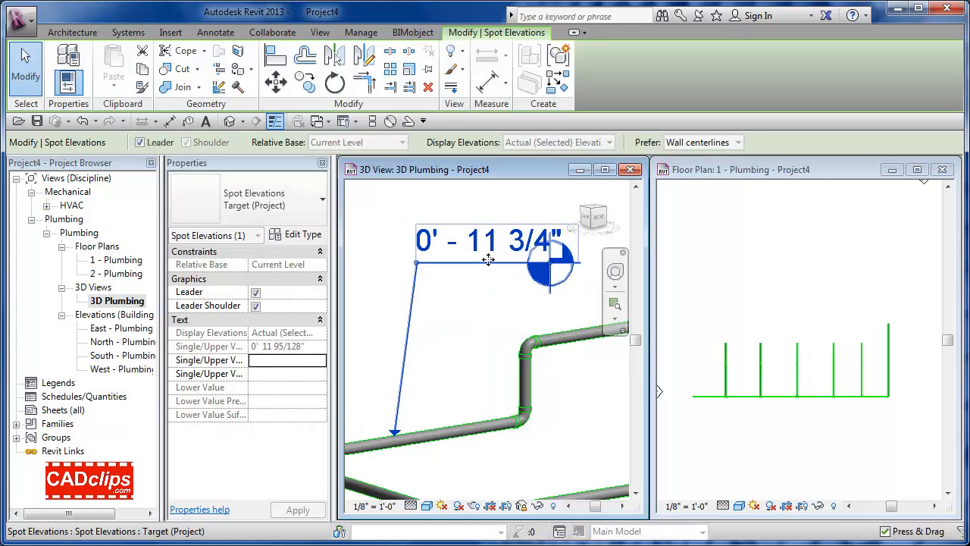
drag(489, 267, 465, 255)
key(Escape)
scroll(487, 312, down, 2)
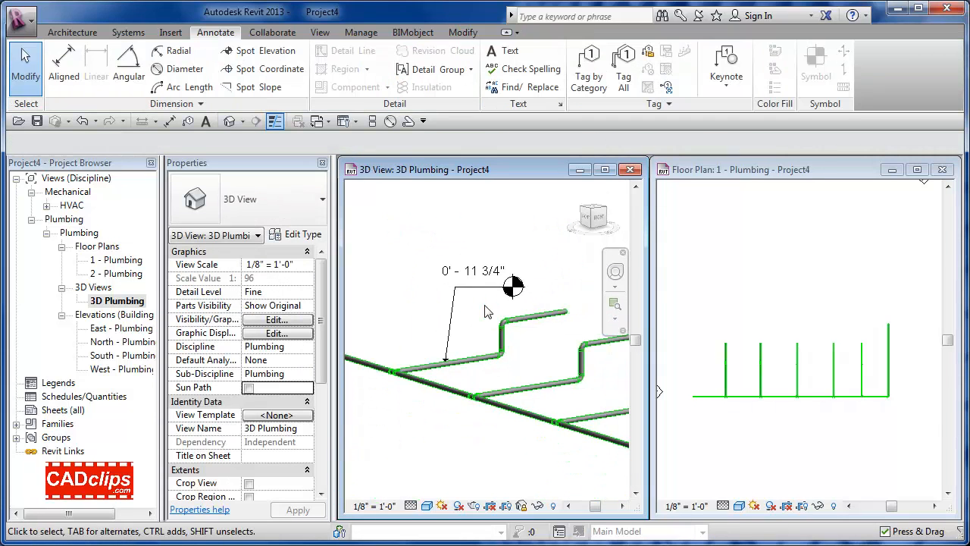
Select the whole pipe network in the 3D view and flatten it to a slope of 0" / 12"
scroll(486, 307, down, 2)
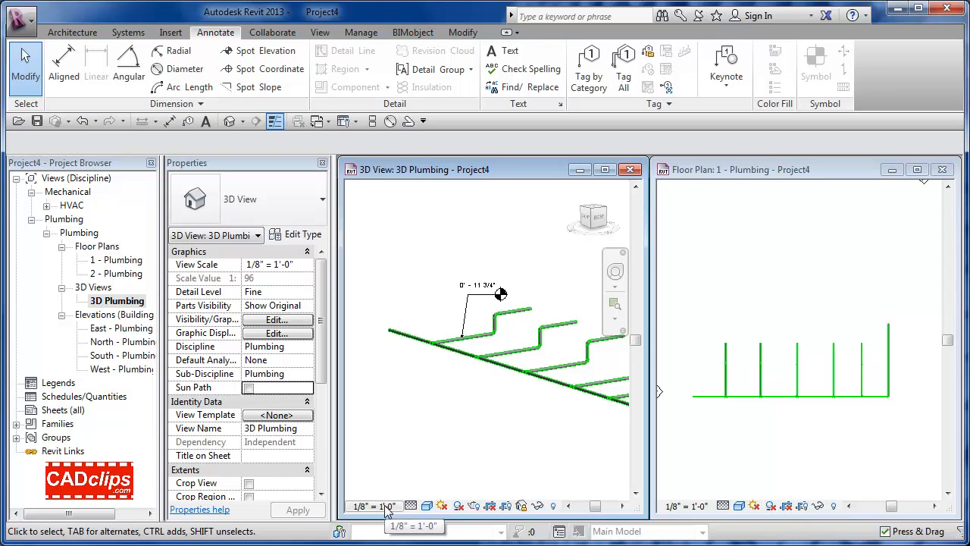
scroll(498, 432, down, 3)
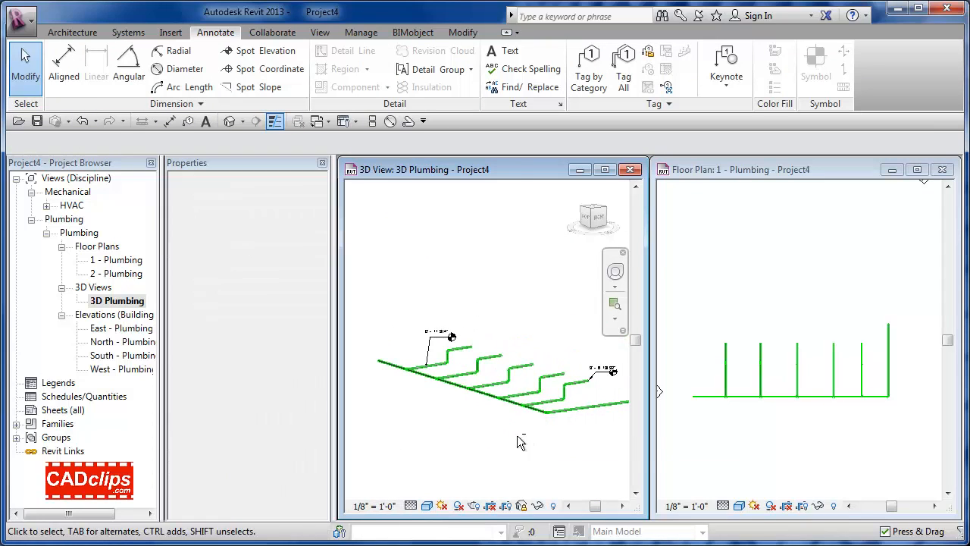
click(518, 436)
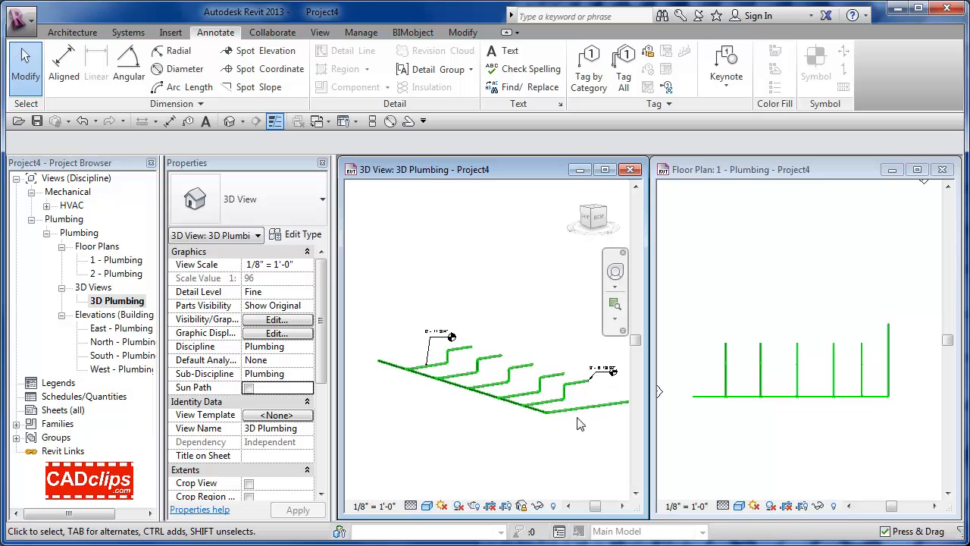
key(Tab)
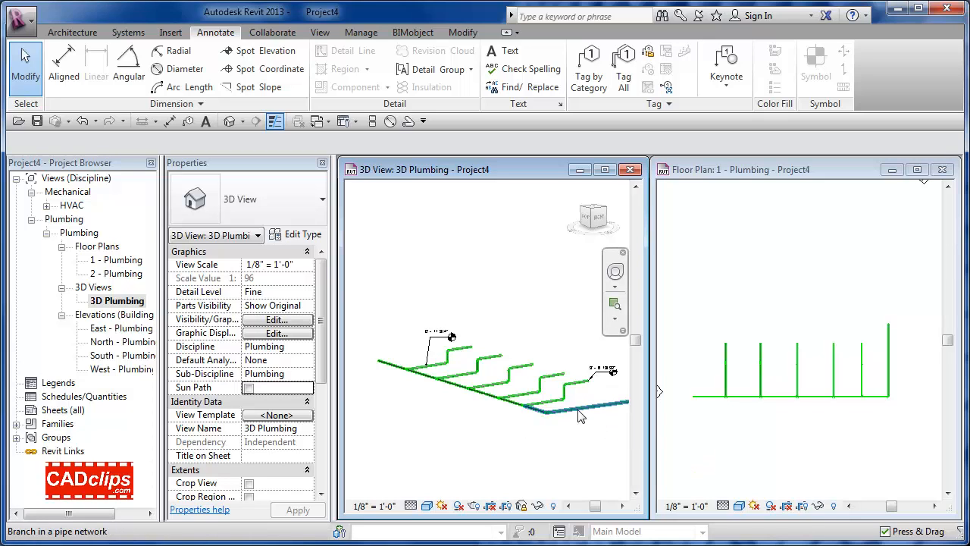
key(Tab)
click(580, 414)
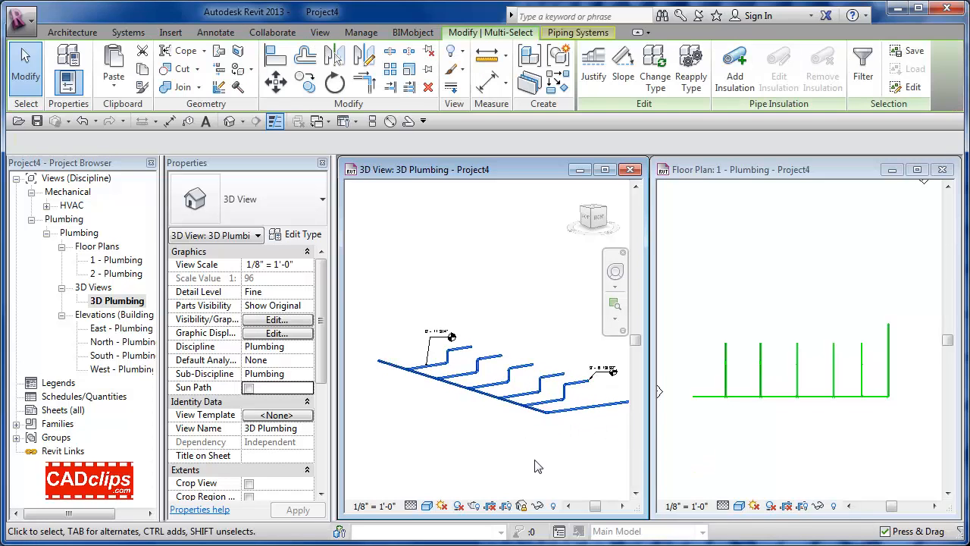
click(624, 63)
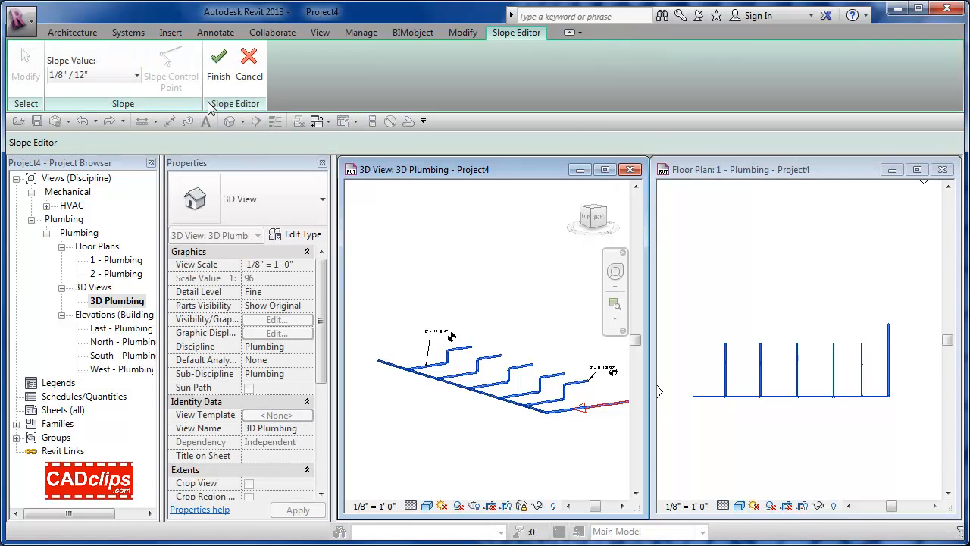
click(137, 75)
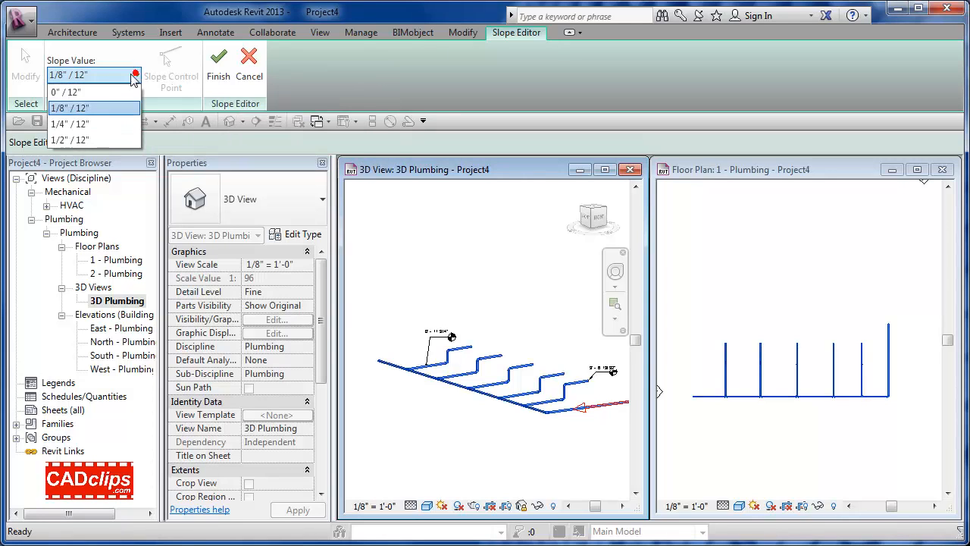
click(79, 92)
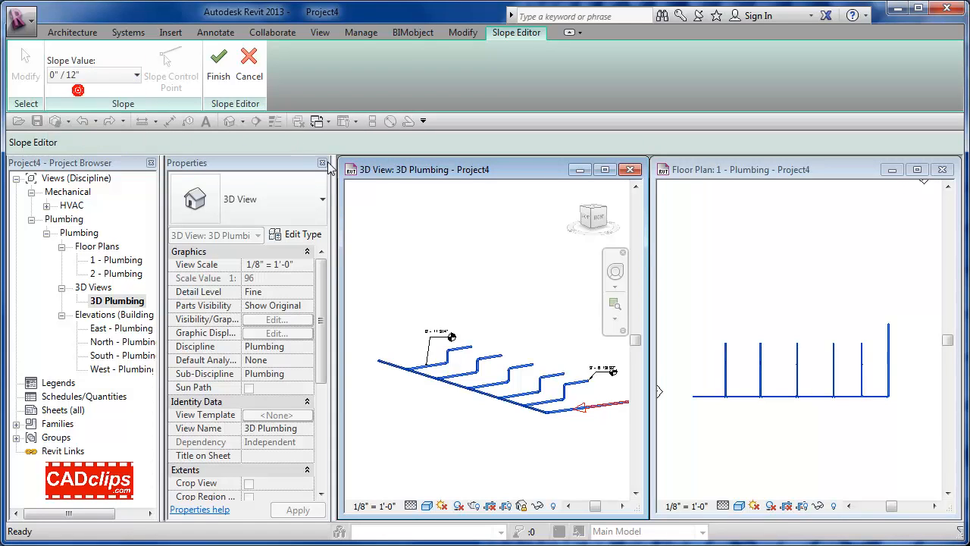
click(219, 68)
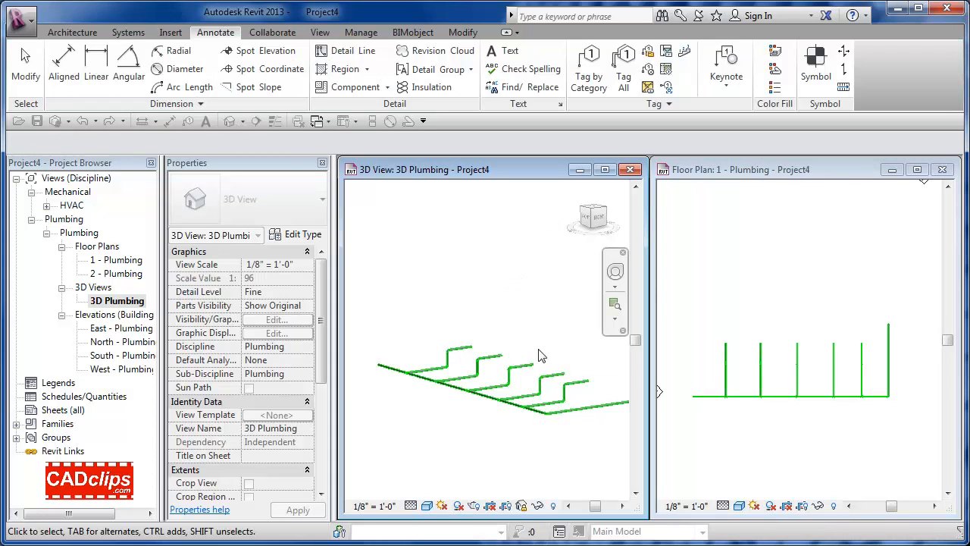
Check the slope and offsets of the upper pipes on the nearest and farthest stepped branches
click(580, 385)
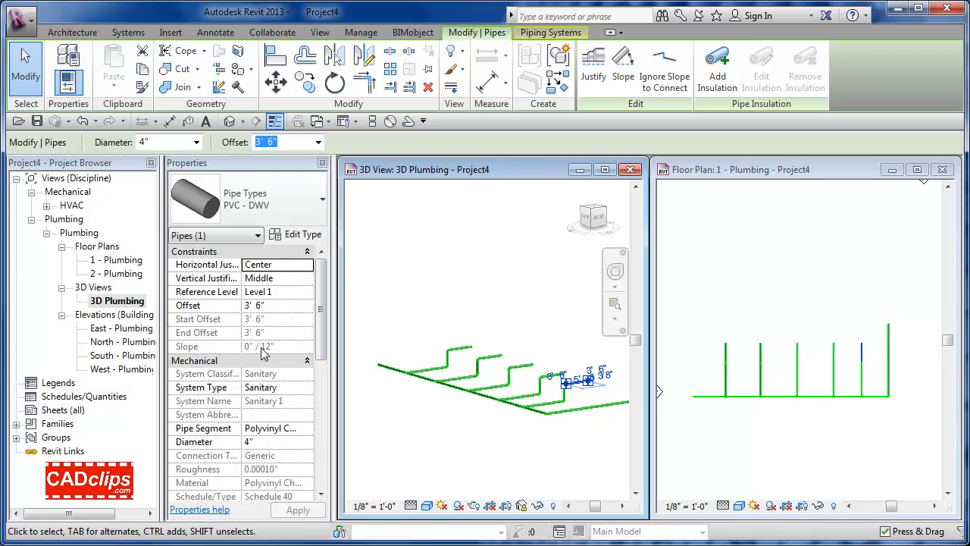
key(Escape)
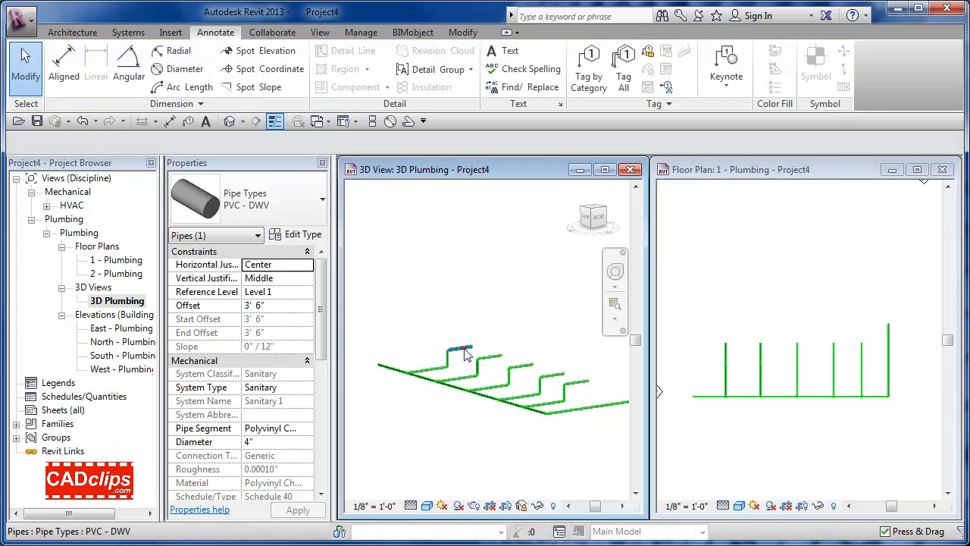
key(ctrl+Left)
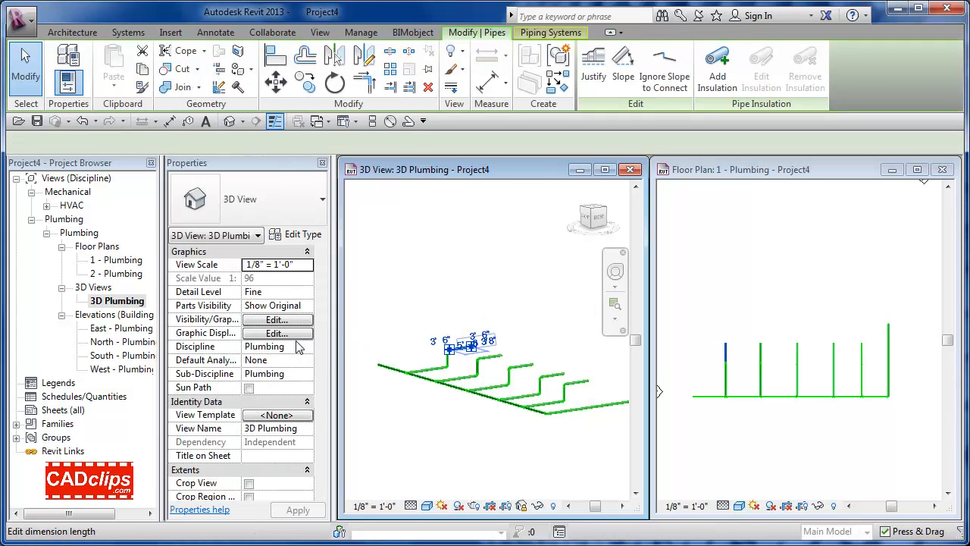
click(447, 286)
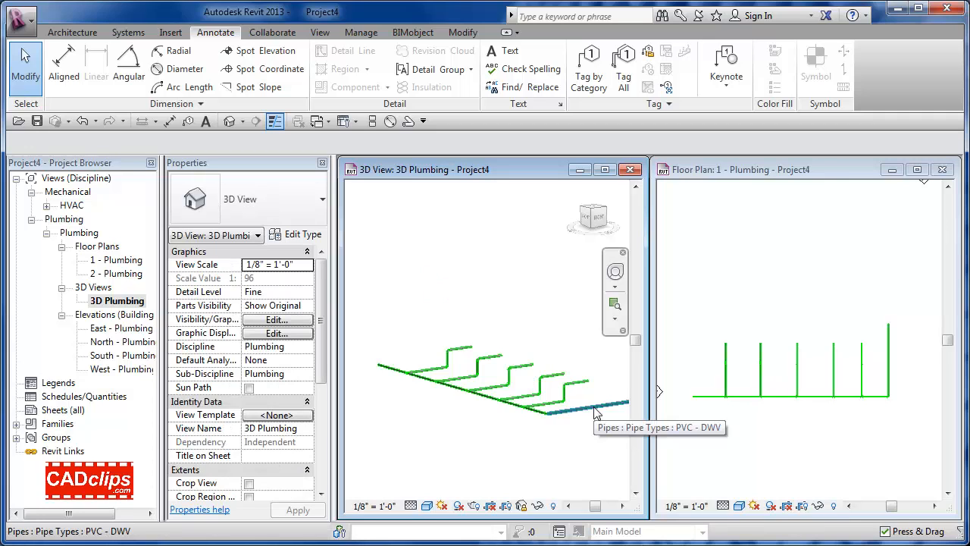
Slope the whole pipe network at 1/8" / 12" with the slope control point at the far free end of the main pipe
key(Tab)
key(Tab)
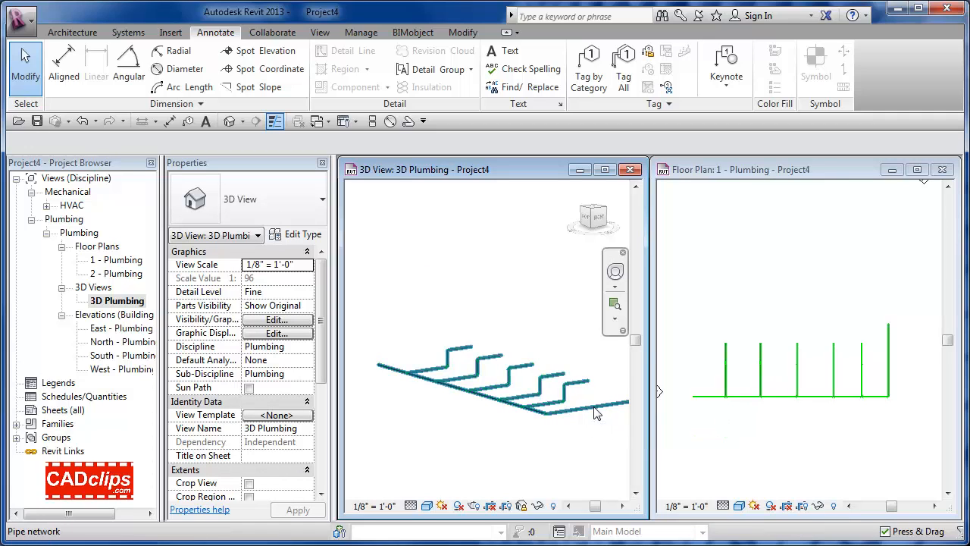
click(594, 409)
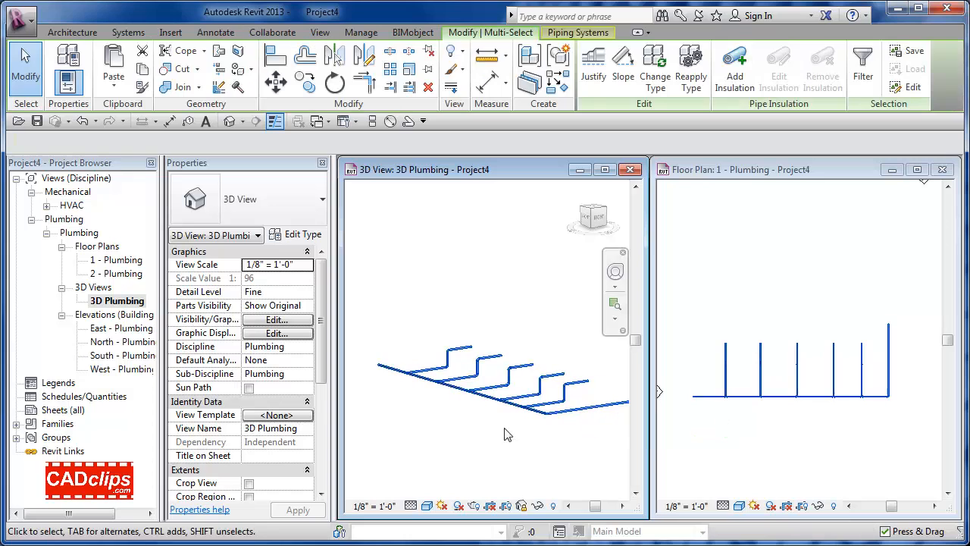
click(623, 70)
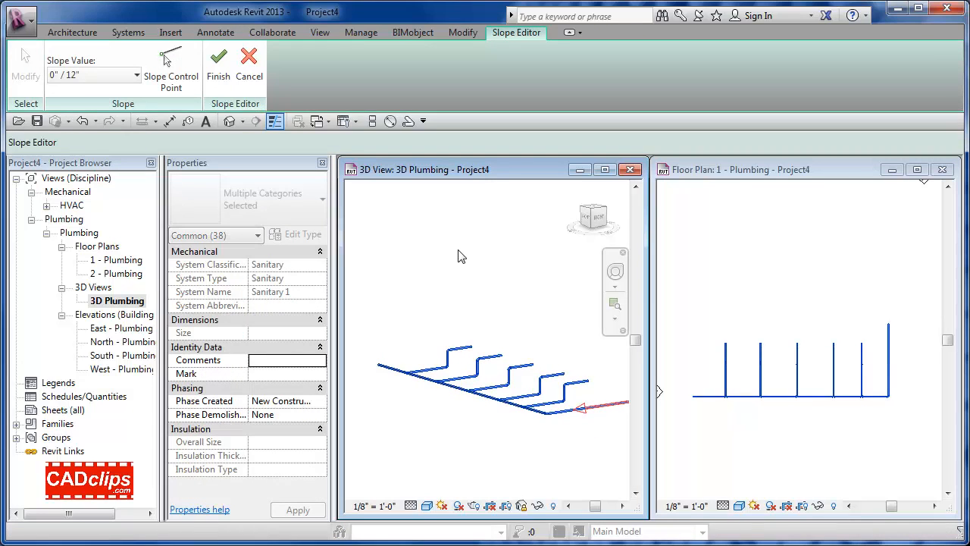
click(170, 70)
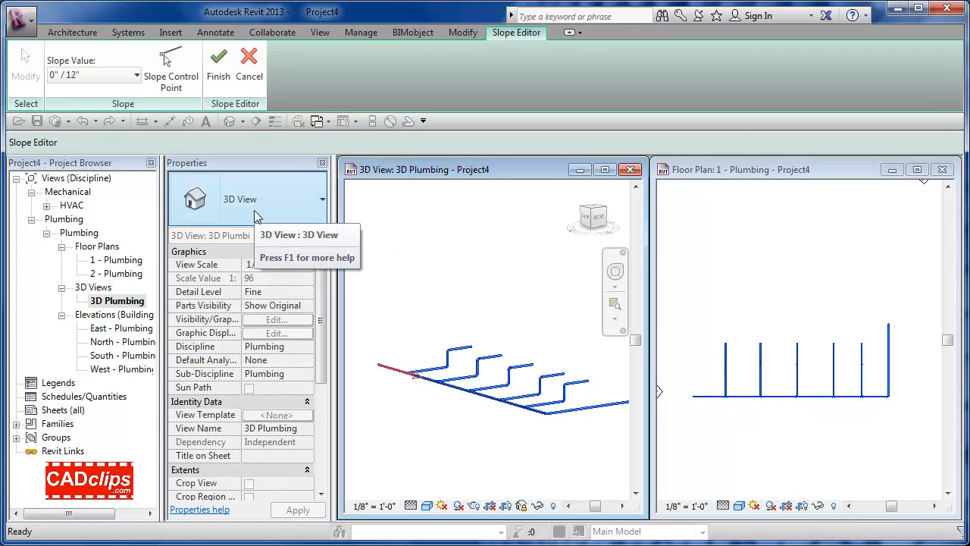
click(137, 75)
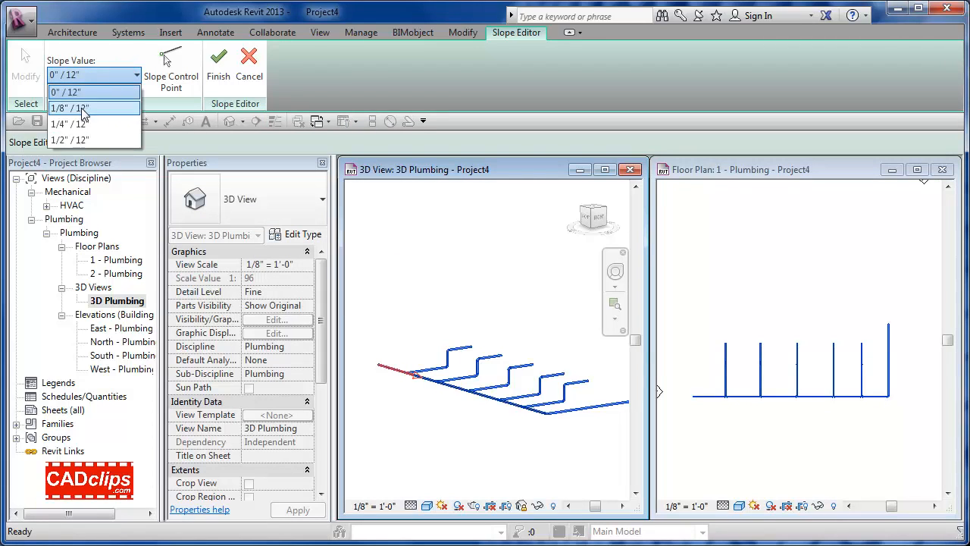
click(82, 108)
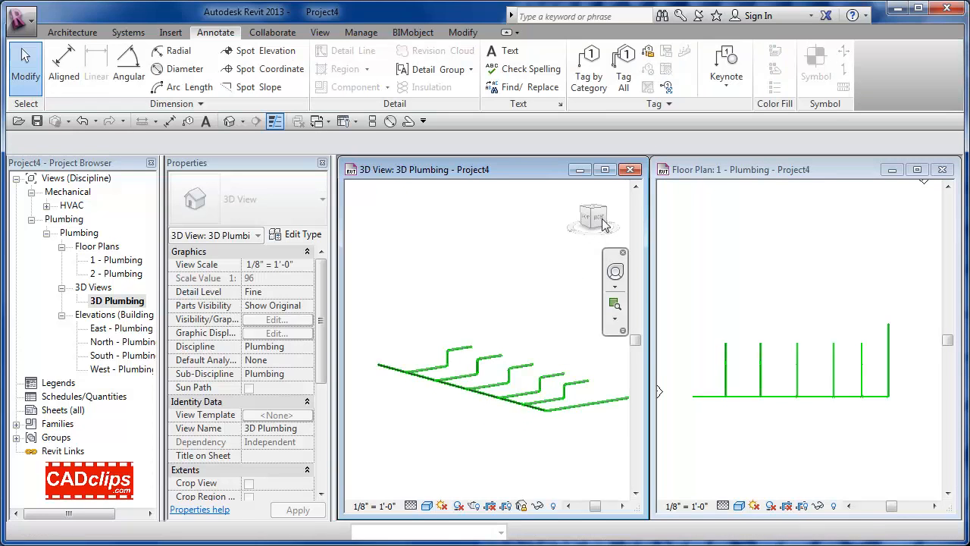
scroll(572, 262, up, 3)
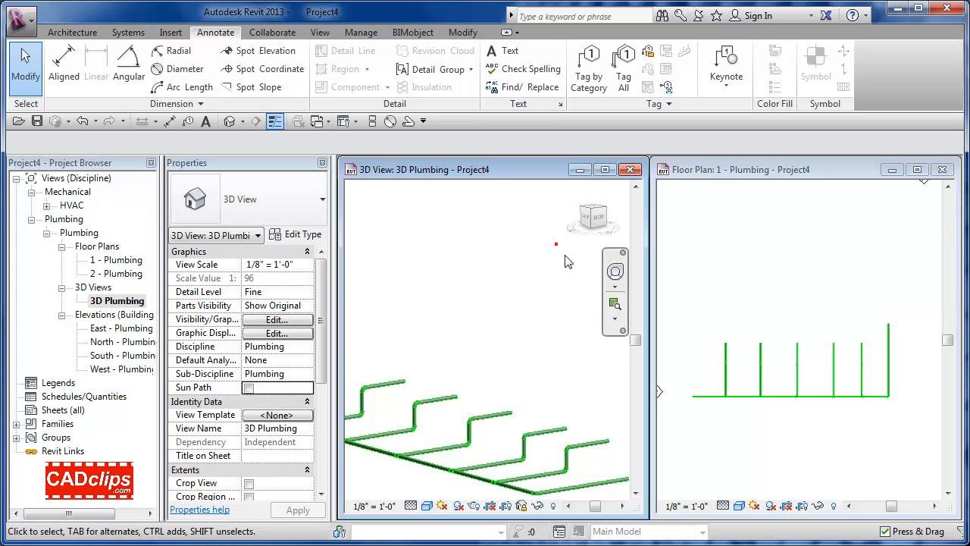
scroll(593, 296, down, 1)
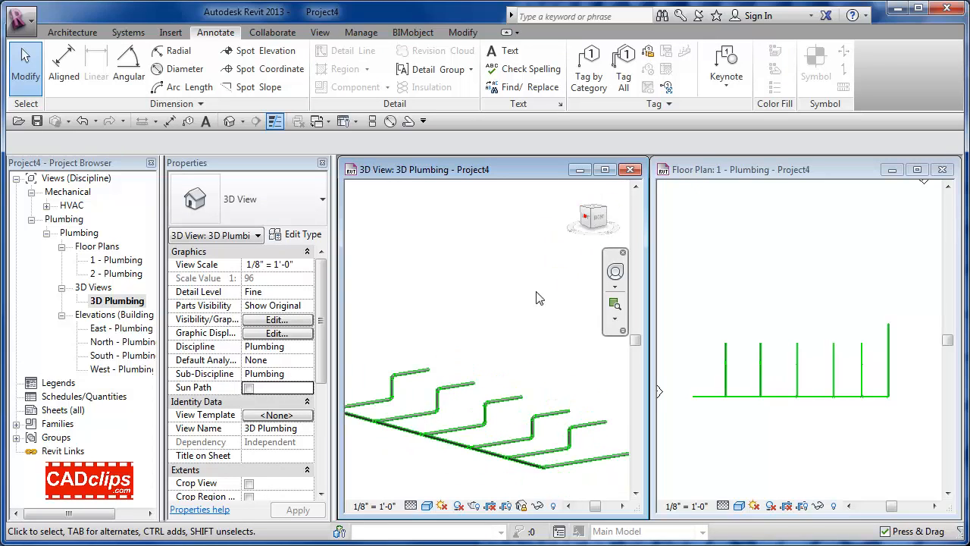
click(516, 330)
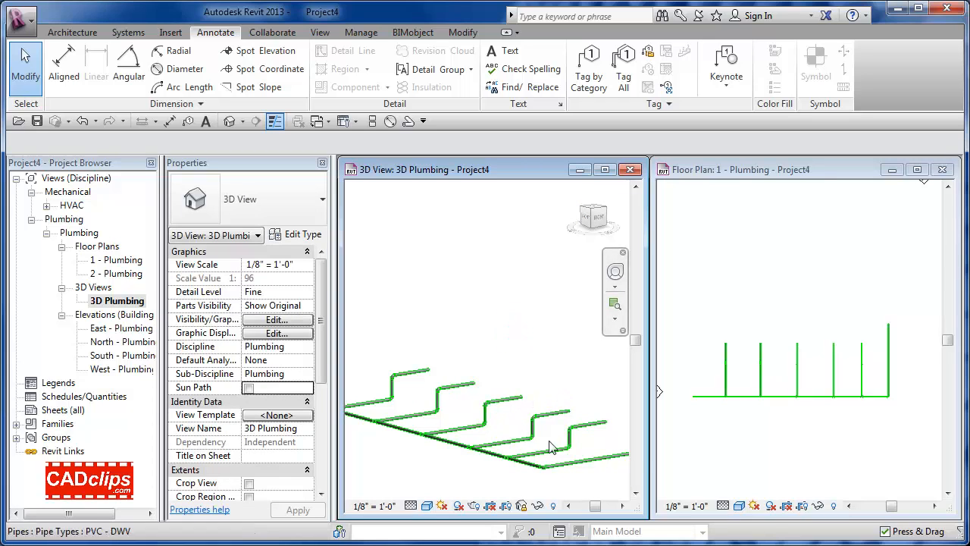
Unlock the 3D Plumbing view and orient it to the front so the pipe network is seen in elevation
click(521, 506)
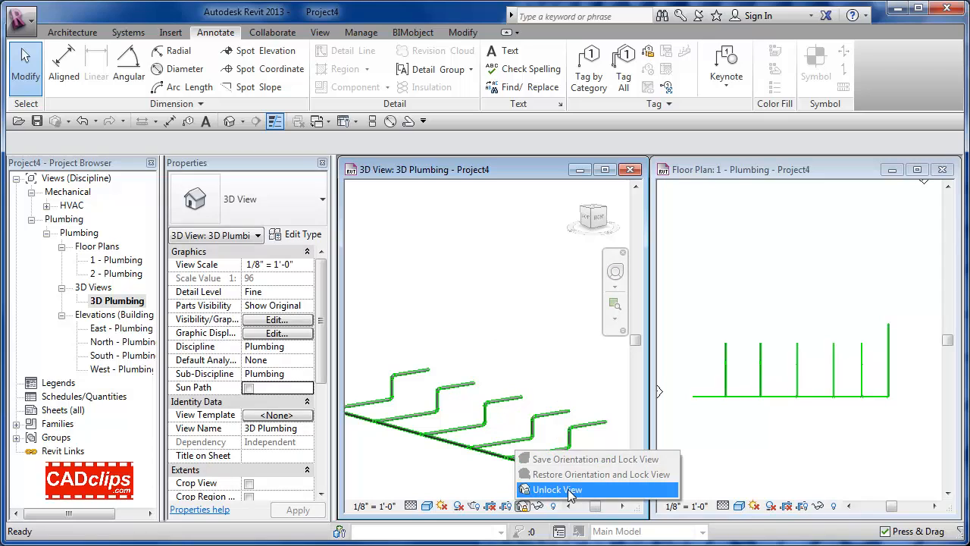
click(546, 489)
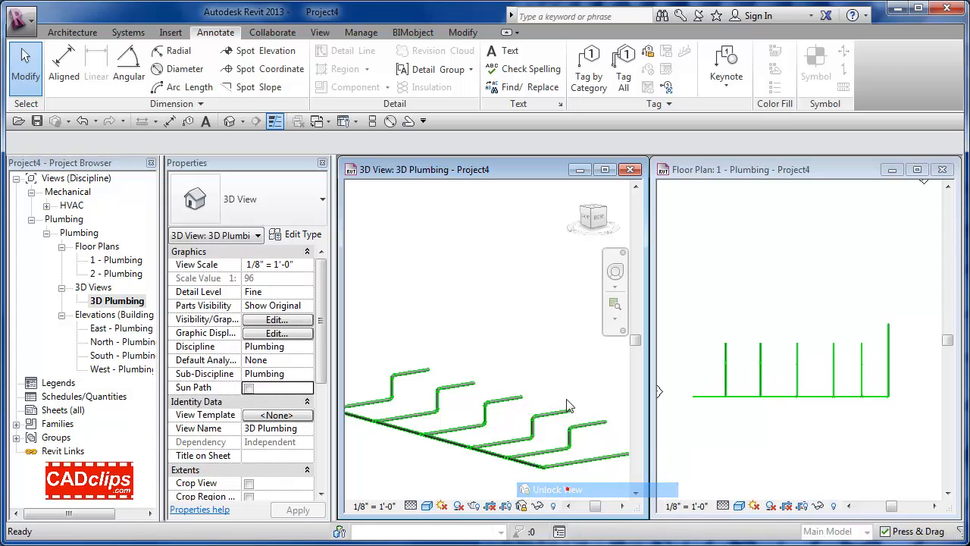
click(600, 219)
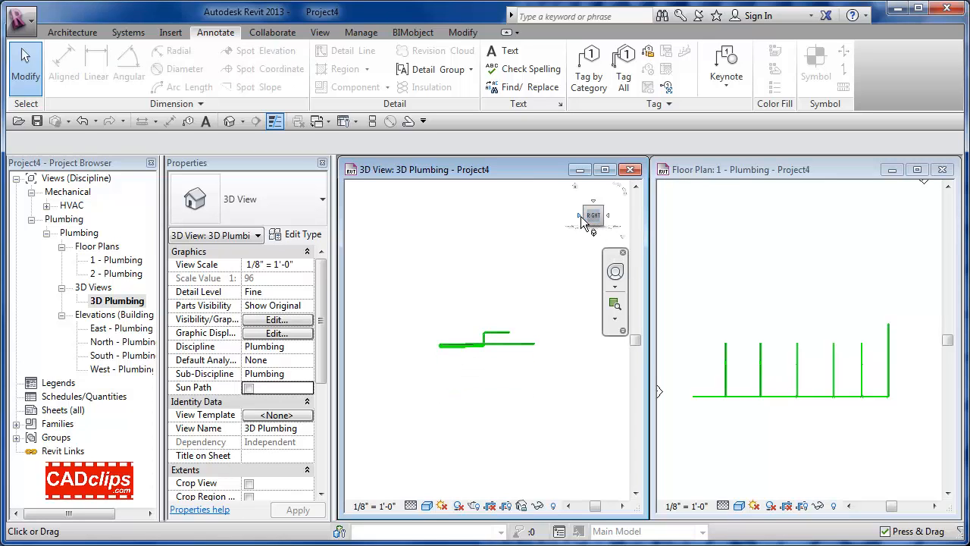
click(580, 218)
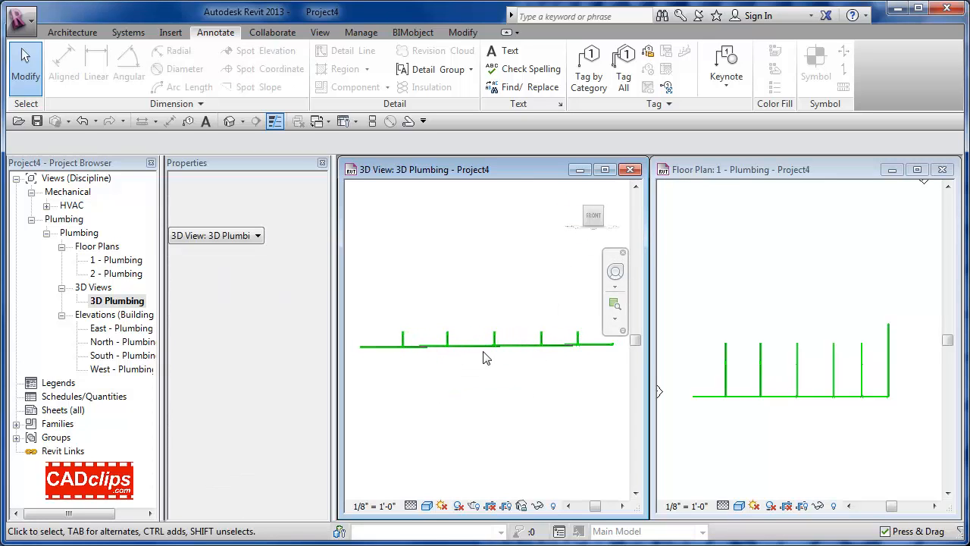
Examine the main pipe's slope along the branches from the front, and return the 3D view to an angled view of the whole network
scroll(485, 357, up, 2)
middle_drag(485, 357, 394, 370)
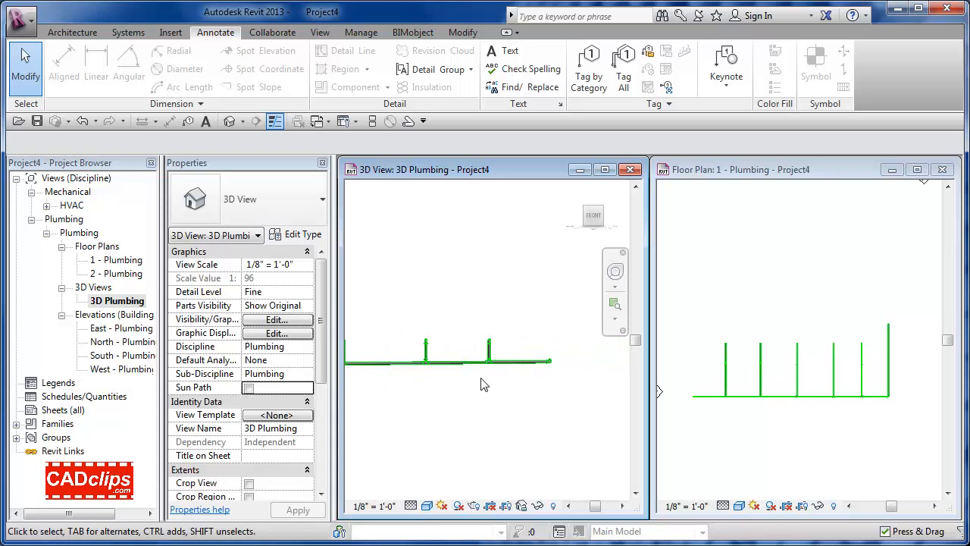
scroll(481, 386, down, 1)
middle_drag(481, 386, 567, 364)
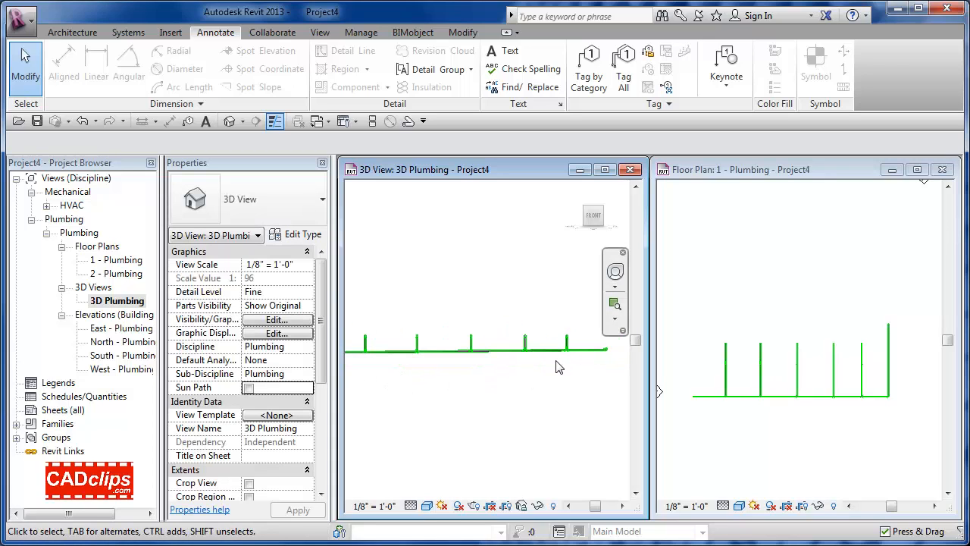
shift+middle_drag(589, 392, 527, 439)
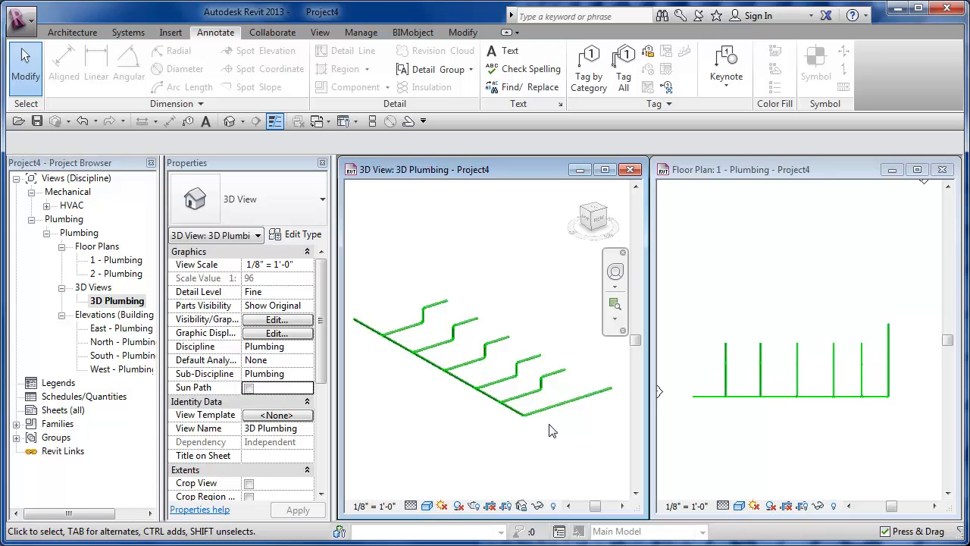
middle_drag(552, 431, 573, 433)
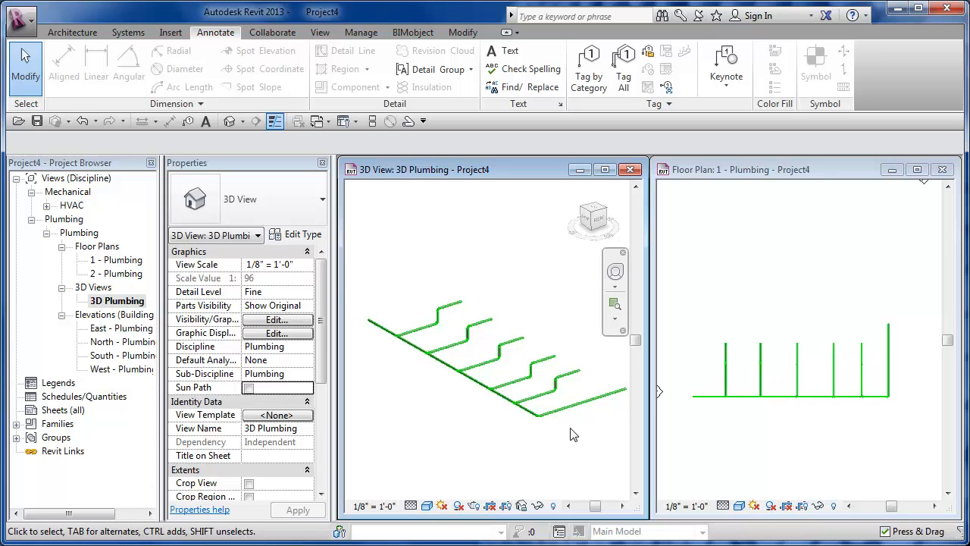